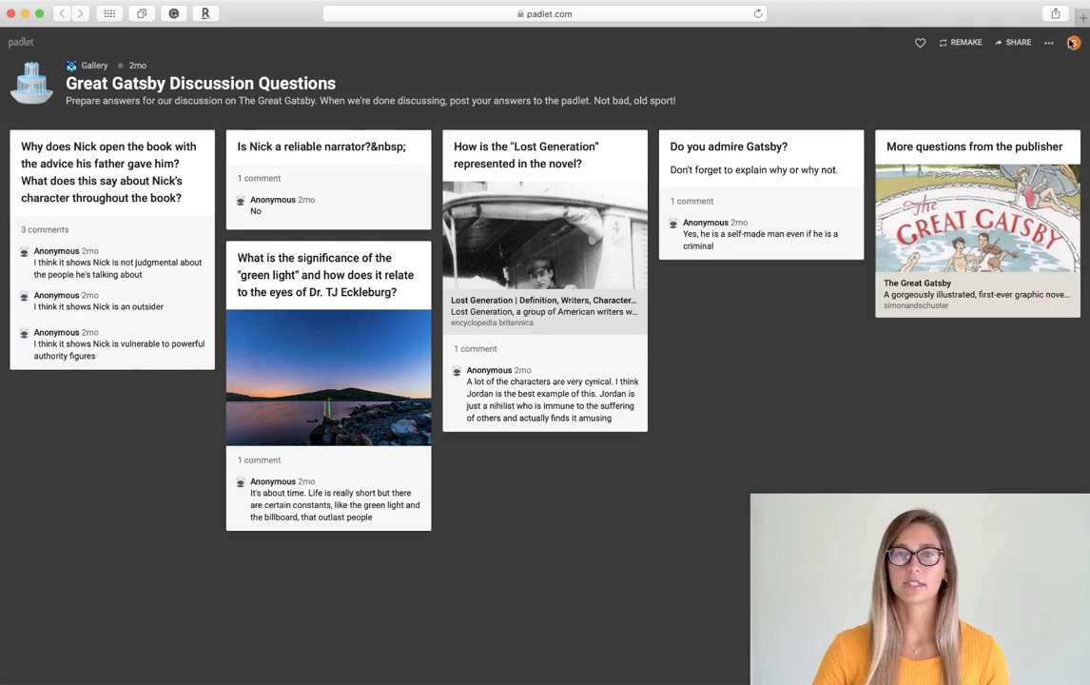
- Go to padlet.com in a new tab and start a free sign-up
{"action": "left_click", "coordinate": [1083, 35]}
{"action": "type", "text": "padlet.co"}
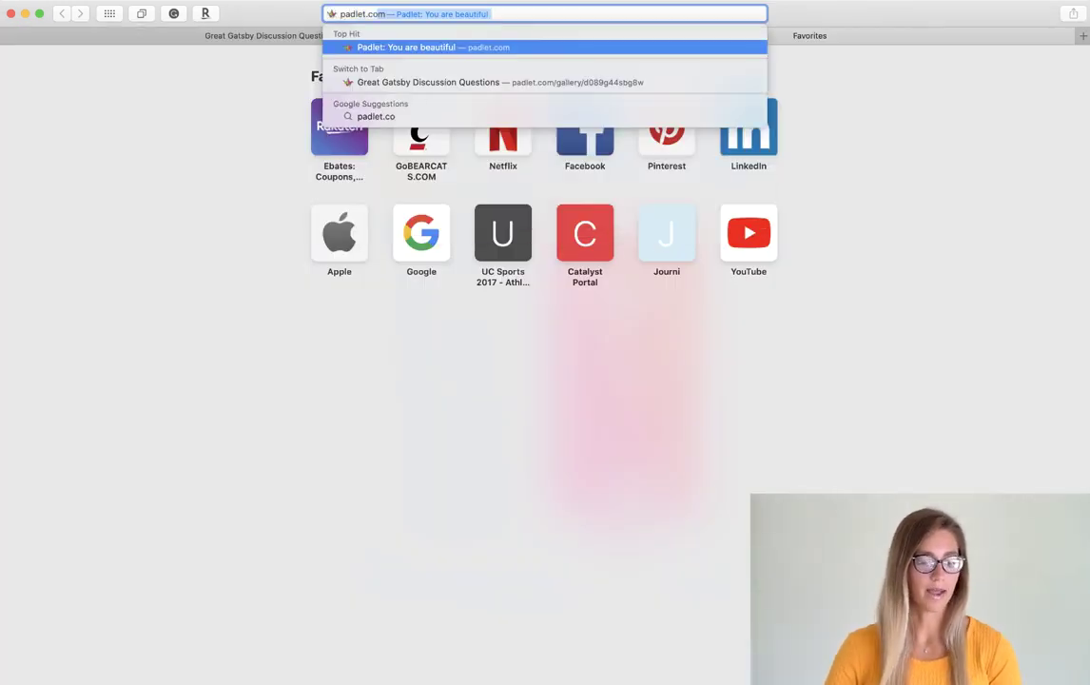
{"action": "key", "text": "Return"}
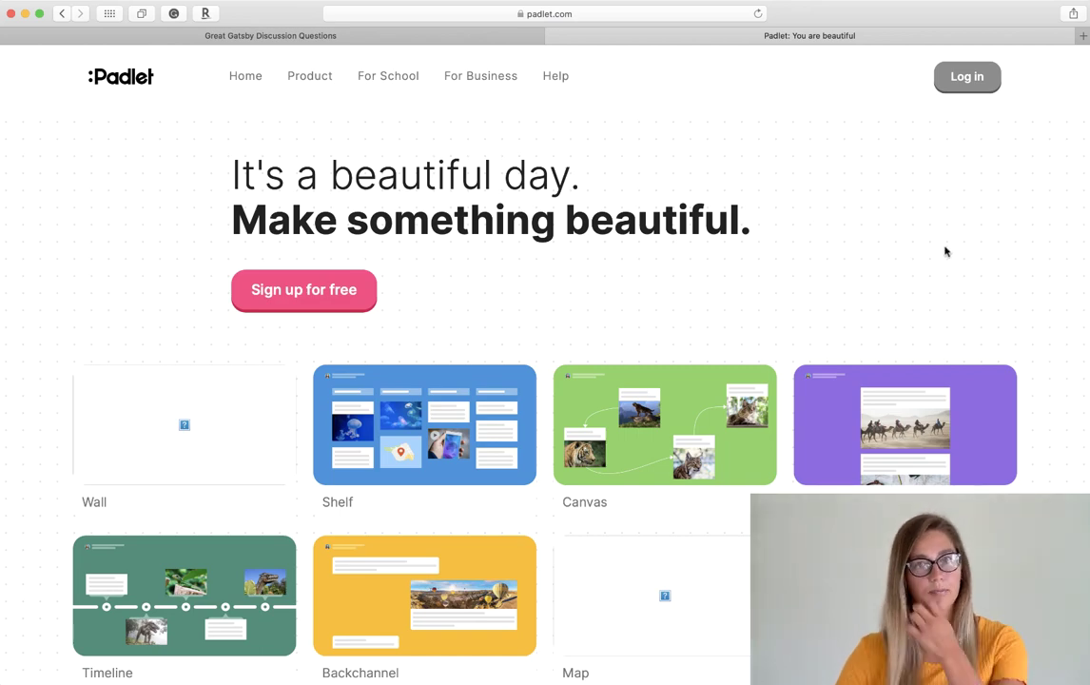
{"action": "left_click", "coordinate": [341, 299]}
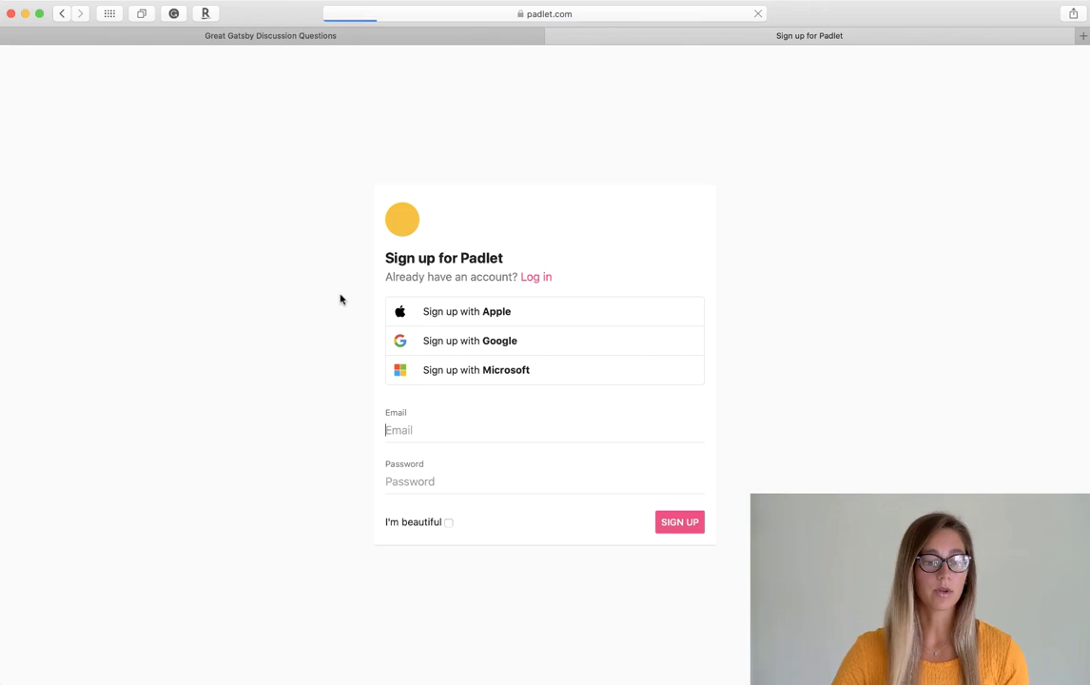
- Sign up with a Google account's email and password, then choose the free Basic plan
{"action": "left_click", "coordinate": [410, 346]}
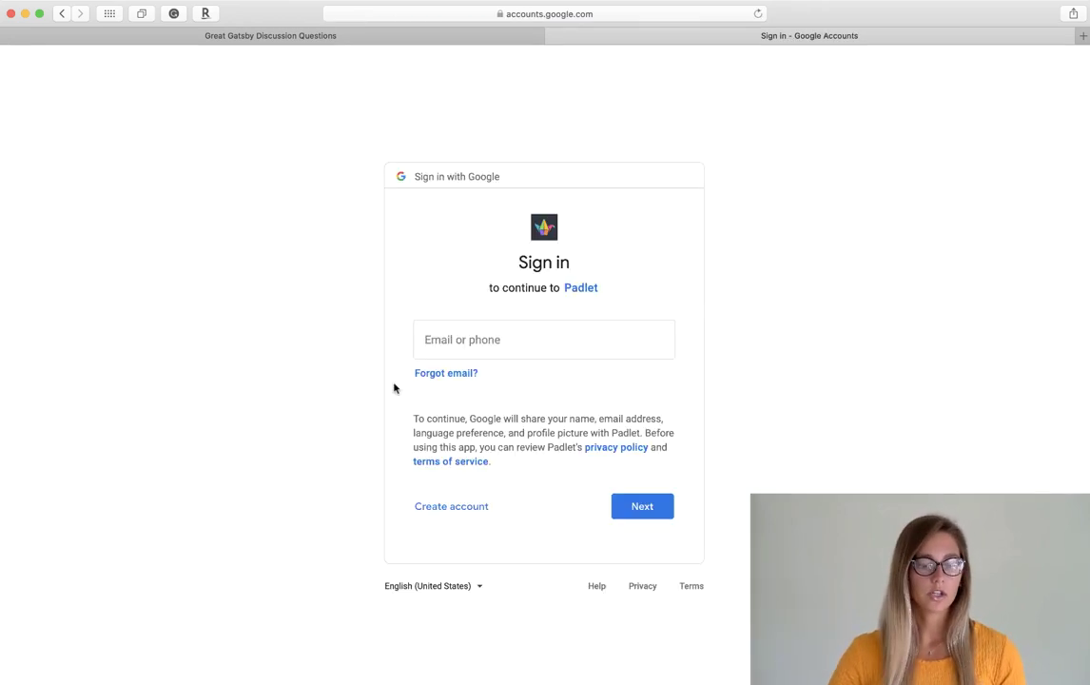
{"action": "left_click", "coordinate": [443, 341]}
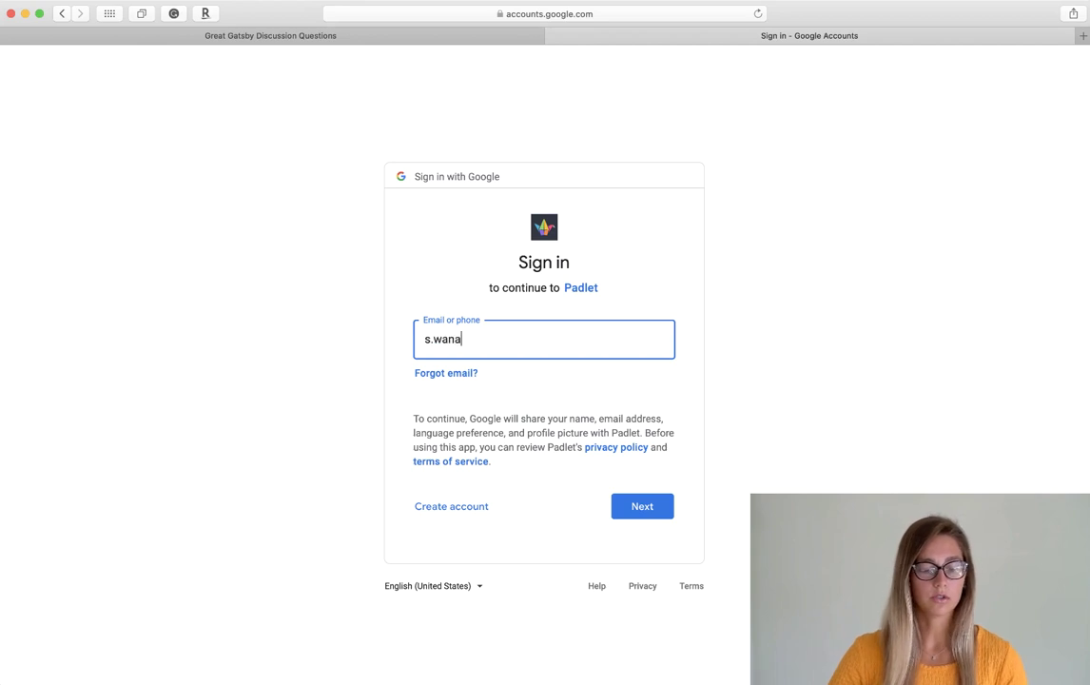
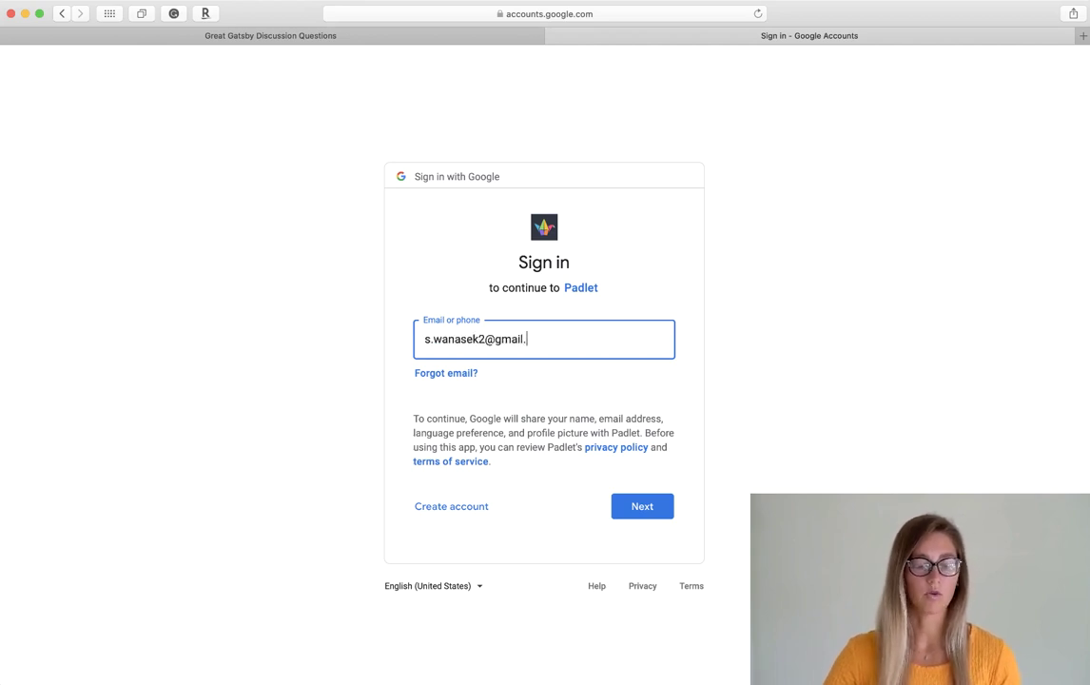
{"action": "key", "text": "Return"}
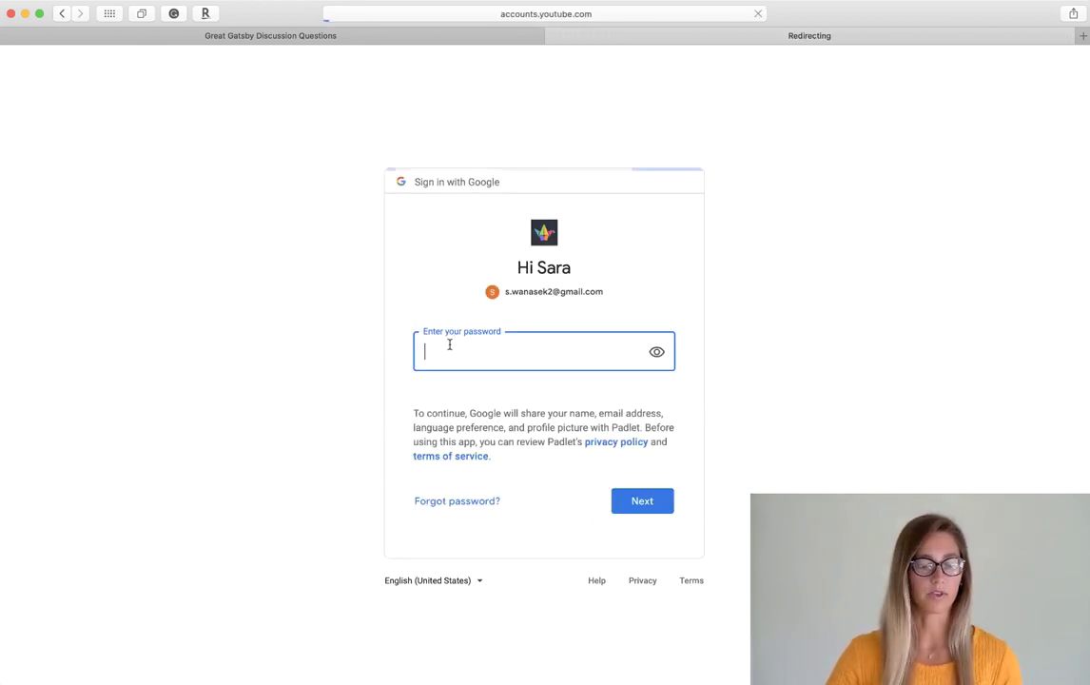
{"action": "type", "text": "********"}
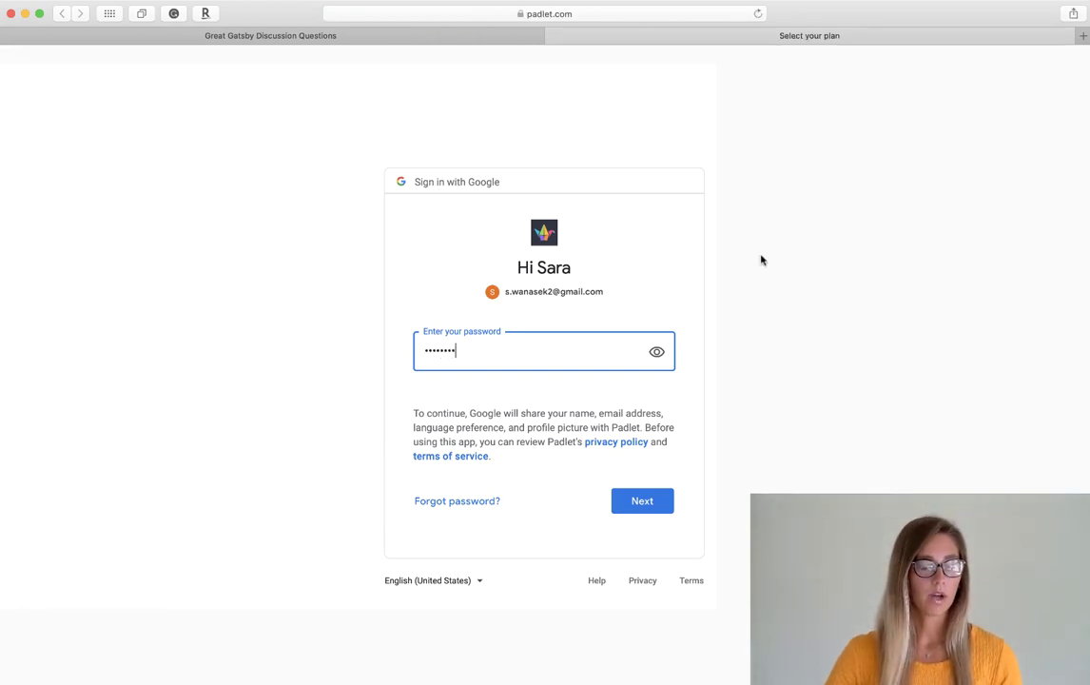
{"action": "key", "text": "Return"}
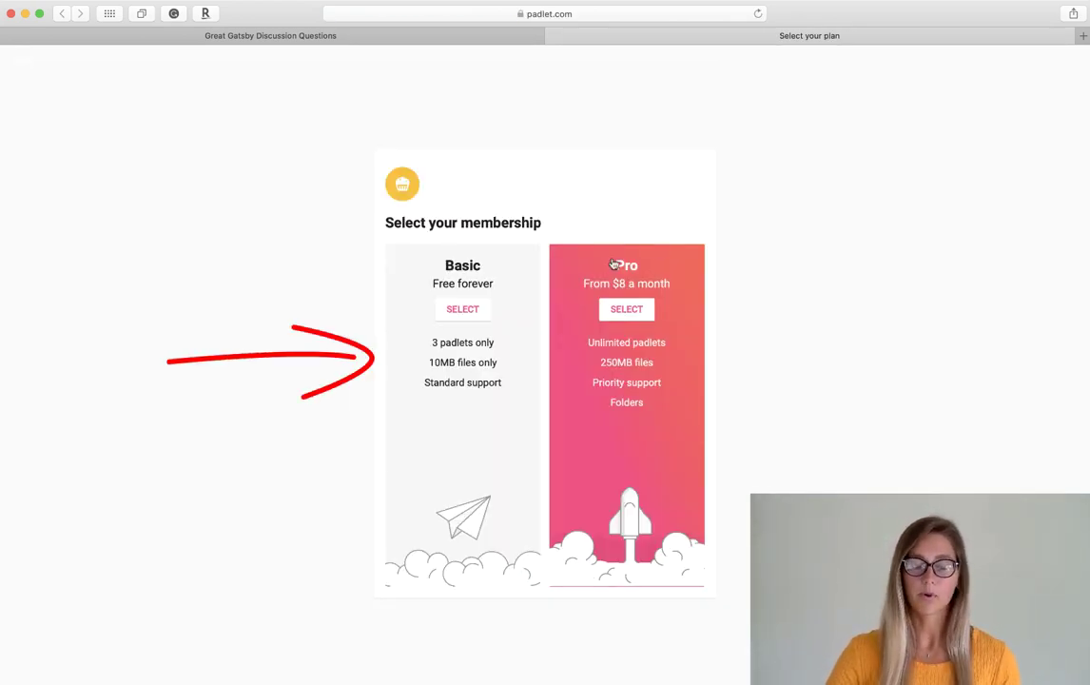
{"action": "left_click", "coordinate": [463, 309]}
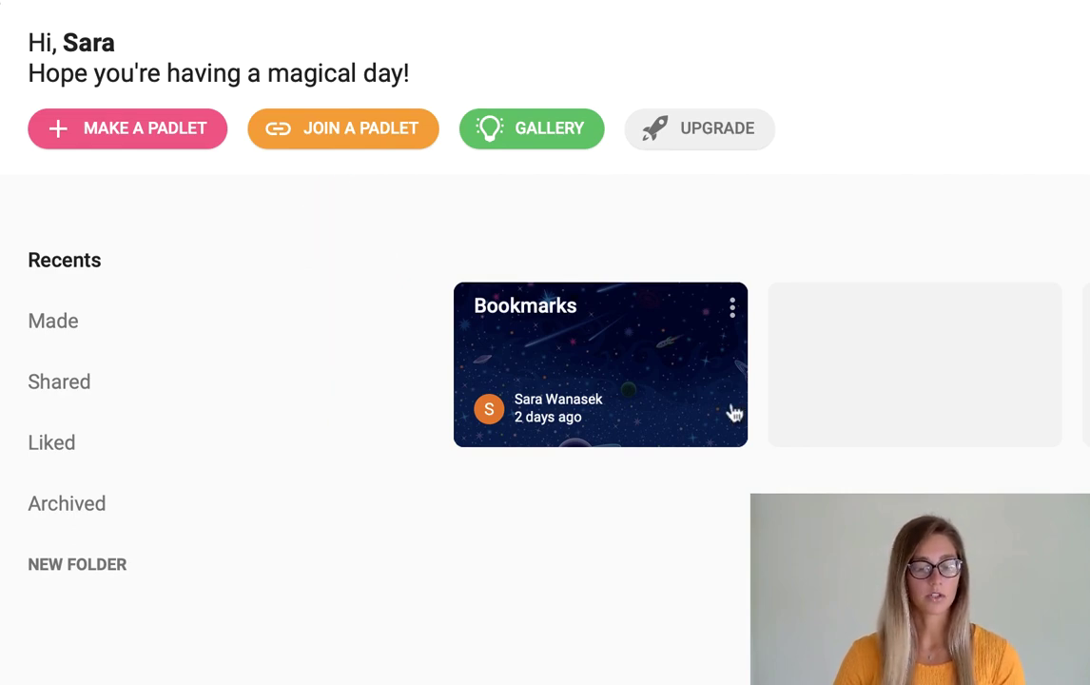
- Scroll through the Gallery of example padlets
{"action": "left_click", "coordinate": [545, 143]}
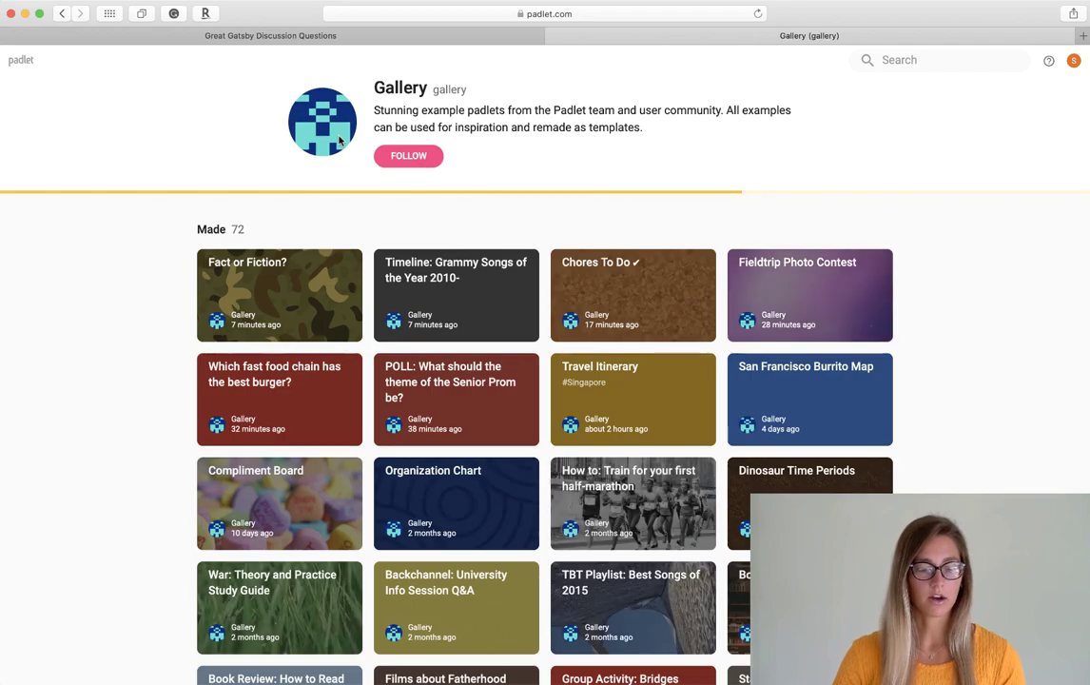
{"action": "scroll", "coordinate": [155, 334], "scroll_direction": "down", "scroll_amount": 5}
{"action": "scroll", "coordinate": [155, 335], "scroll_direction": "down", "scroll_amount": 20}
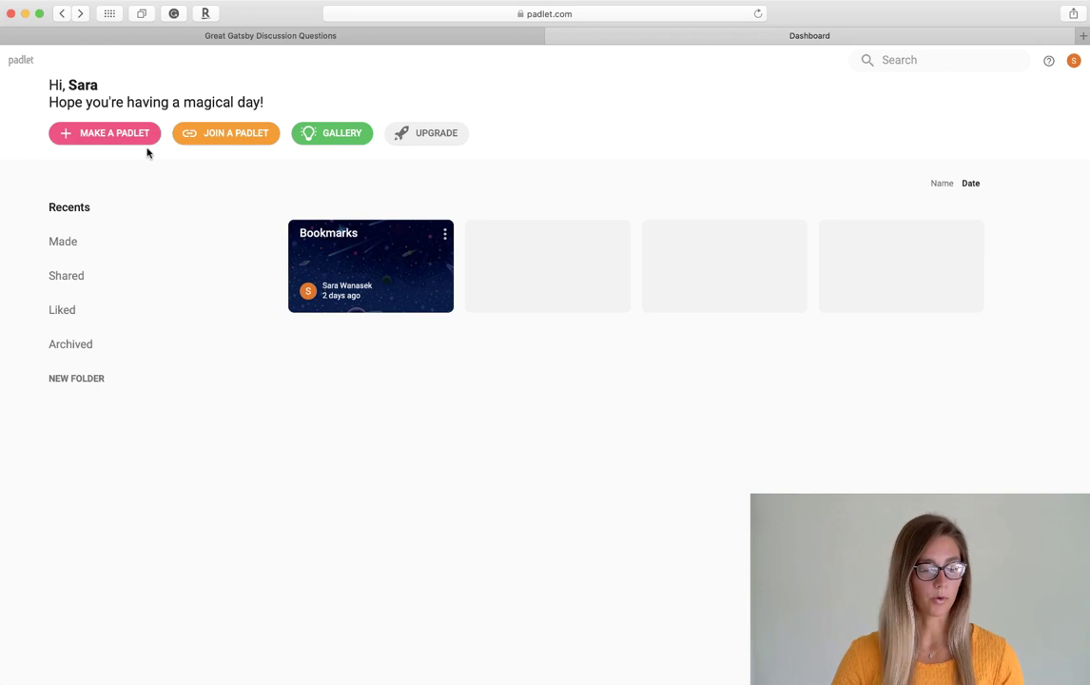
- Start a new padlet from the dashboard's Make a padlet button
{"action": "left_click", "coordinate": [136, 135]}
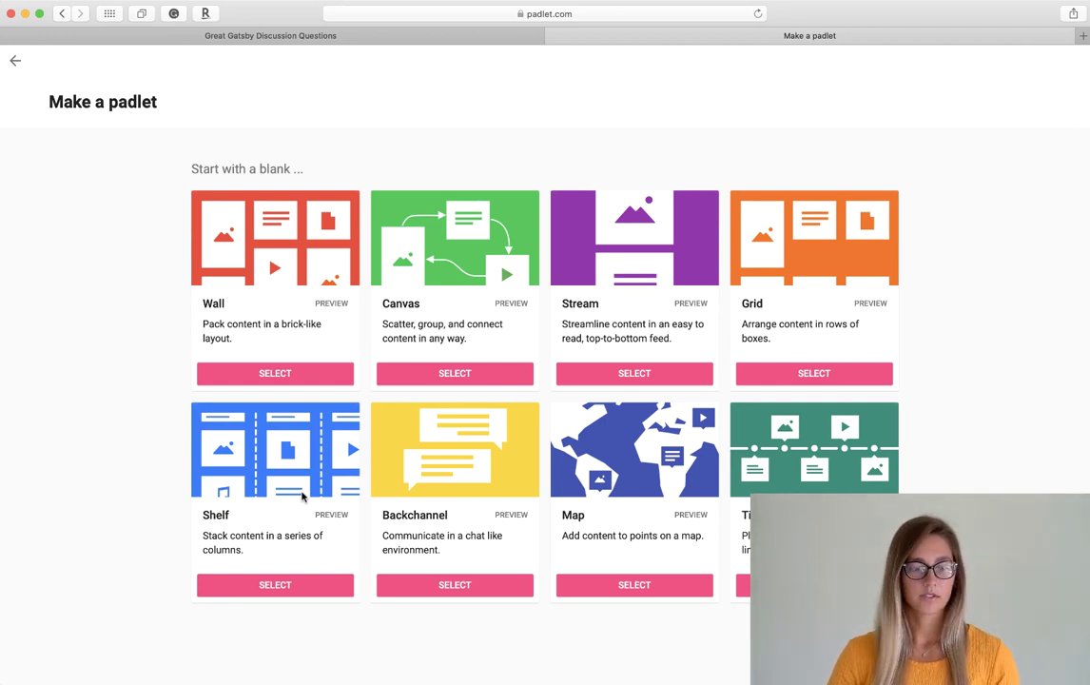
- Create a blank Wall padlet titled 'Sports!' with description 'What is your favorite sport?'
{"action": "left_click", "coordinate": [301, 376]}
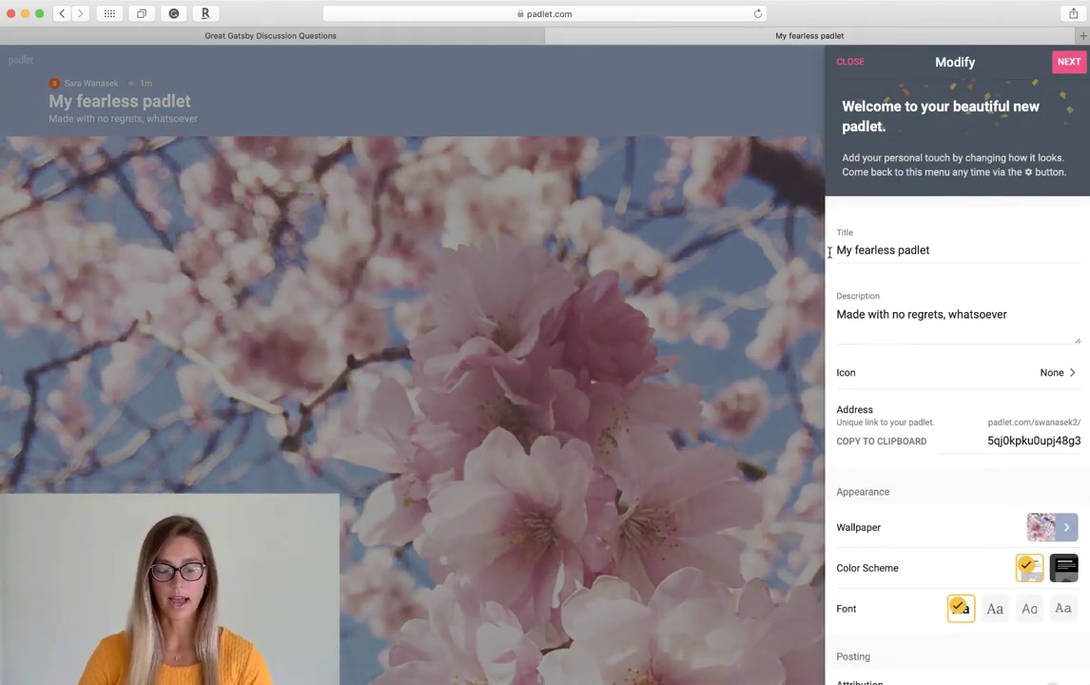
{"action": "triple_click", "coordinate": [850, 252]}
{"action": "key", "text": "BackSpace"}
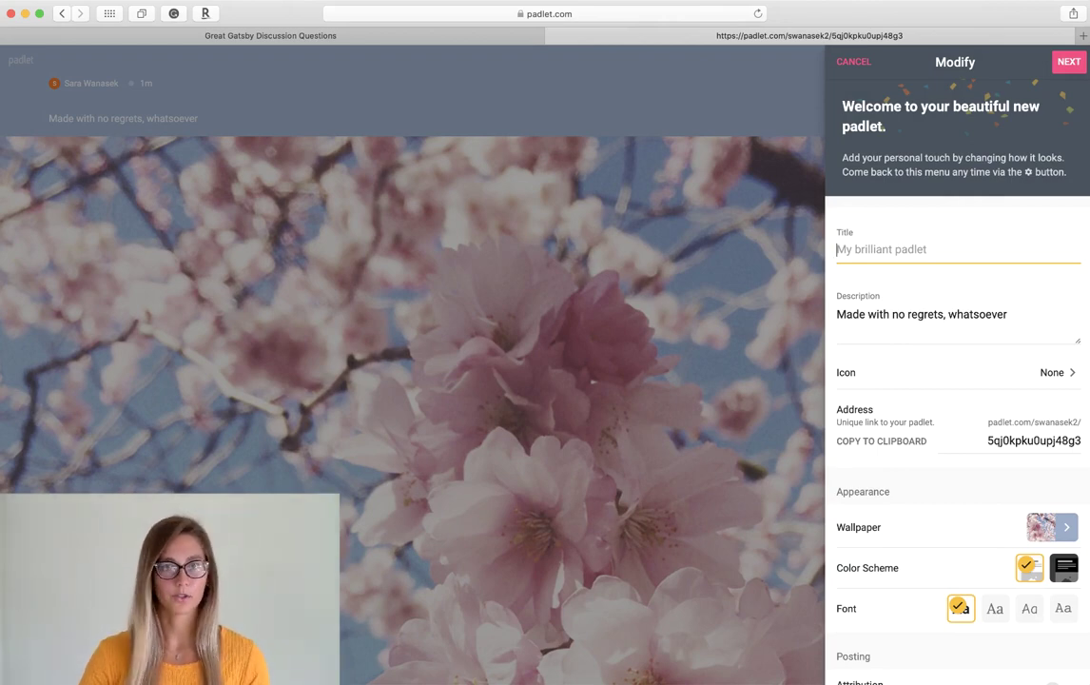
{"action": "type", "text": "Sports!"}
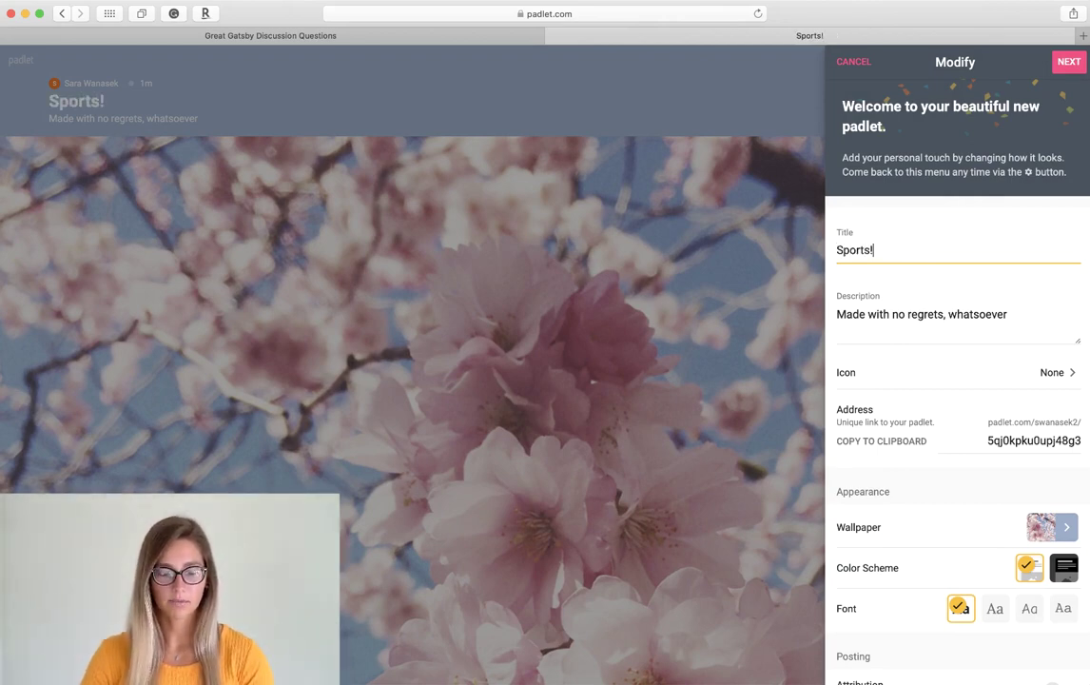
{"action": "triple_click", "coordinate": [920, 319]}
{"action": "key", "text": "BackSpace"}
{"action": "type", "text": "What is your "}
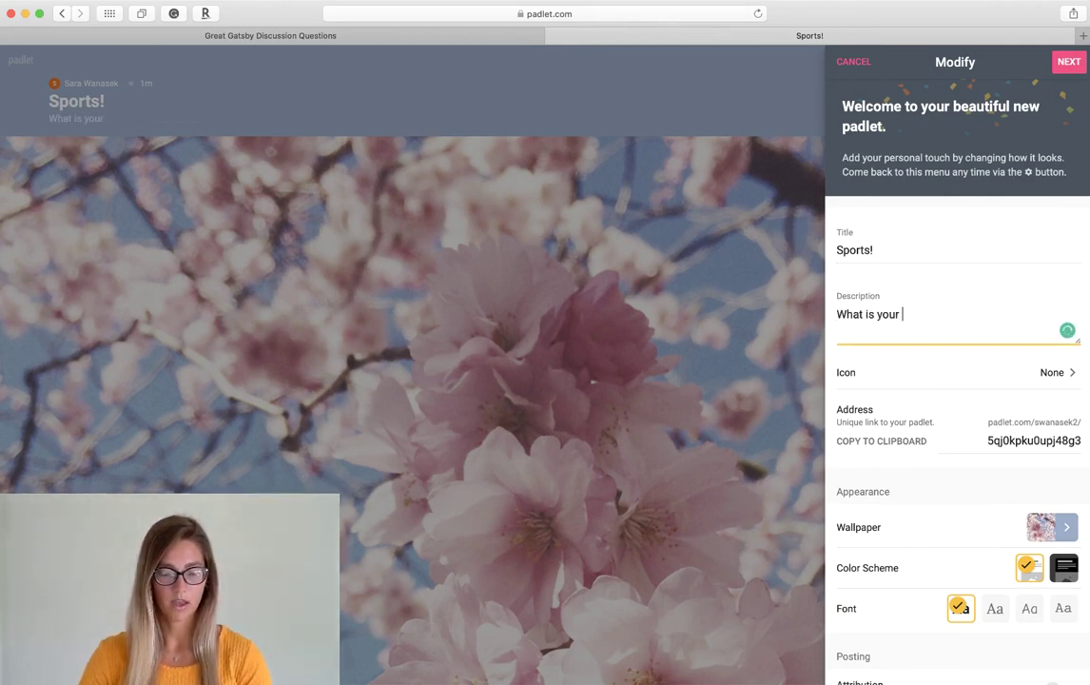
{"action": "type", "text": "favorite sport?"}
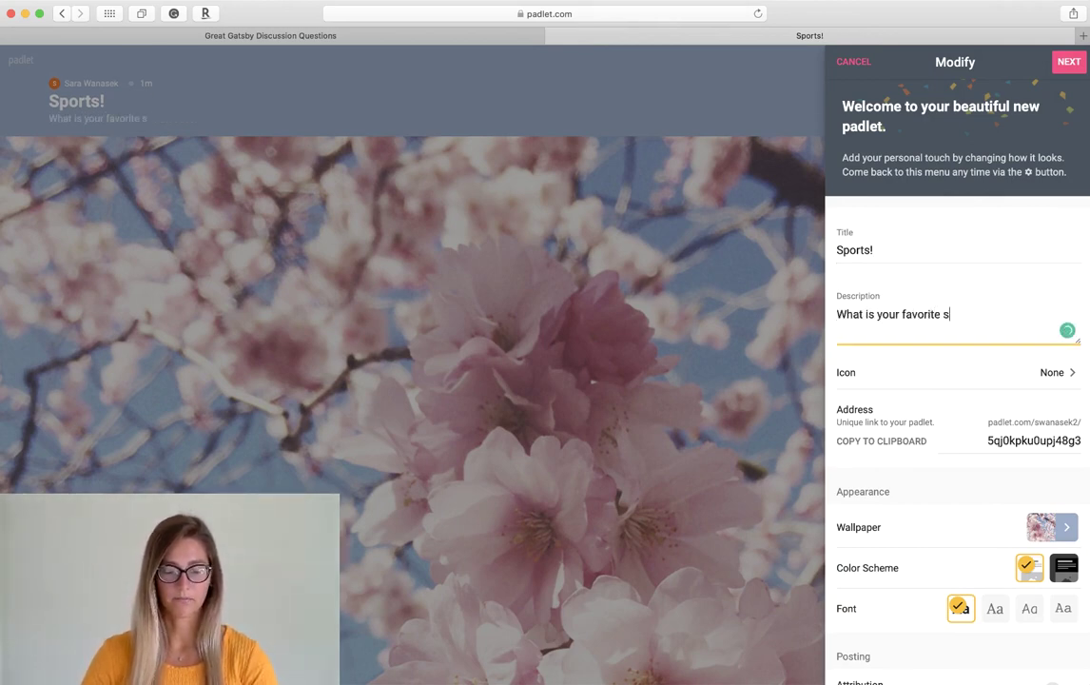
- Set the padlet's icon to the soccer ball emoji from the sports category
{"action": "left_click", "coordinate": [942, 383]}
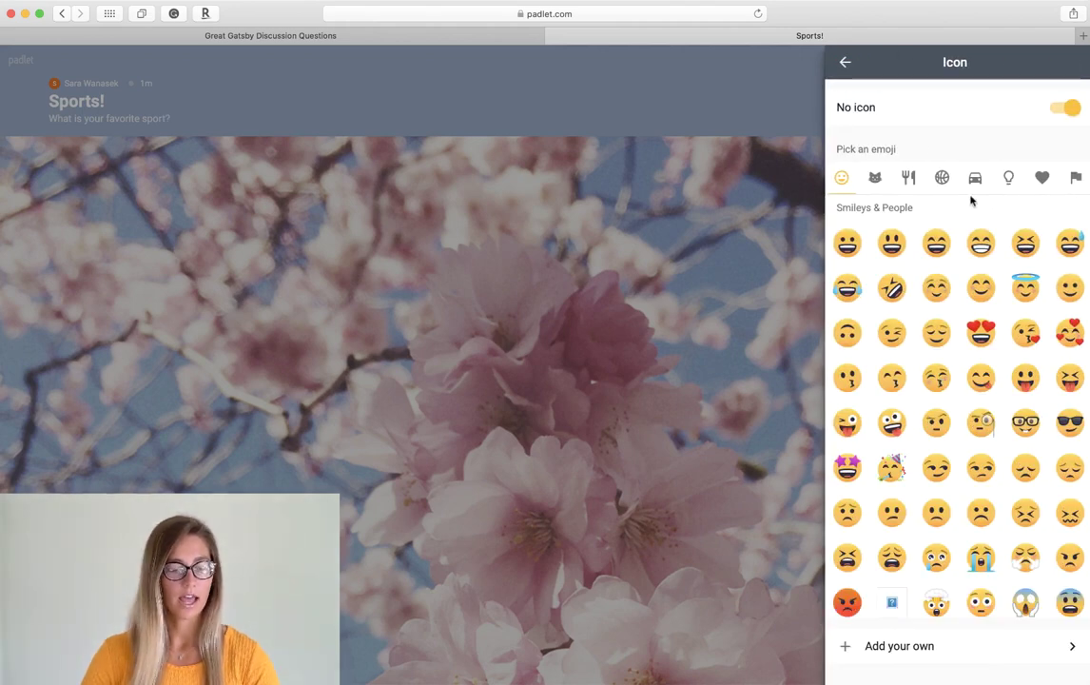
{"action": "left_click", "coordinate": [943, 179]}
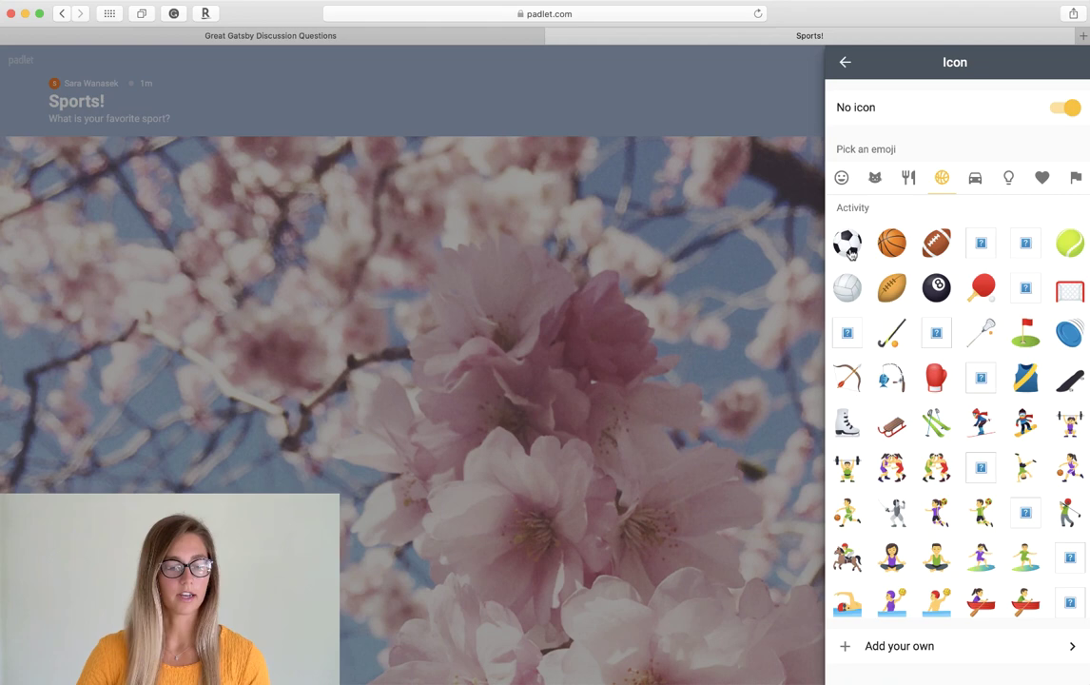
{"action": "left_click", "coordinate": [846, 241]}
{"action": "left_click", "coordinate": [845, 63]}
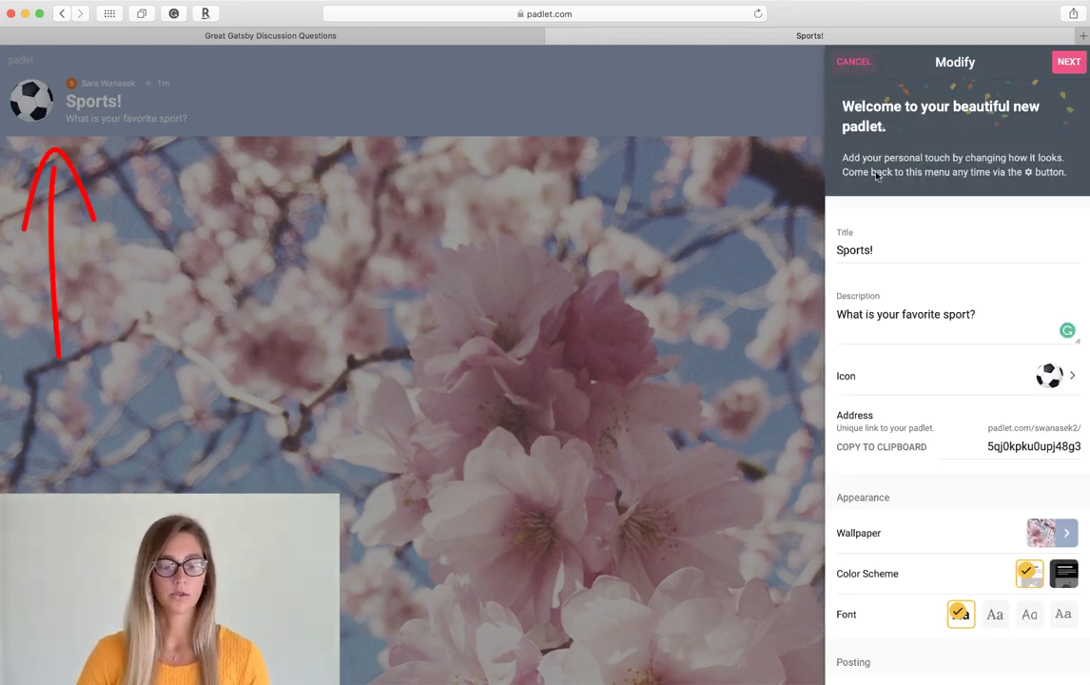
- Change the padlet address ending to 'sports'
{"action": "double_click", "coordinate": [1013, 447]}
{"action": "type", "text": "sports"}
{"action": "left_click", "coordinate": [916, 453]}
- Turn on author attribution and comments, and show the reaction choices
{"action": "scroll", "coordinate": [916, 454], "scroll_direction": "down", "scroll_amount": 5}
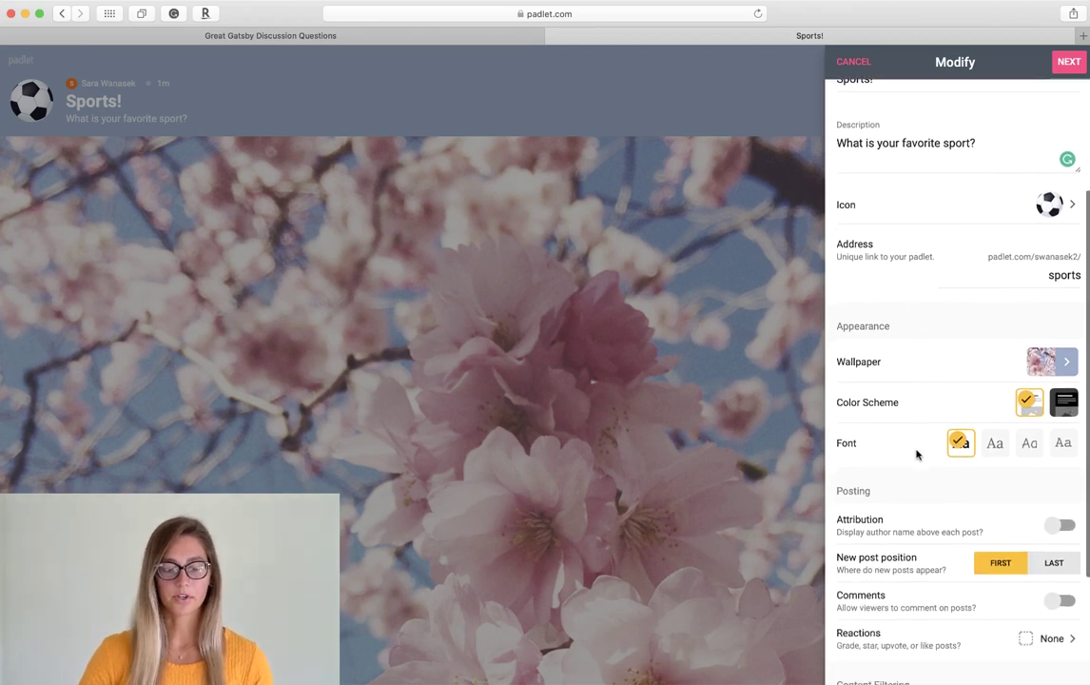
{"action": "scroll", "coordinate": [916, 453], "scroll_direction": "down", "scroll_amount": 1}
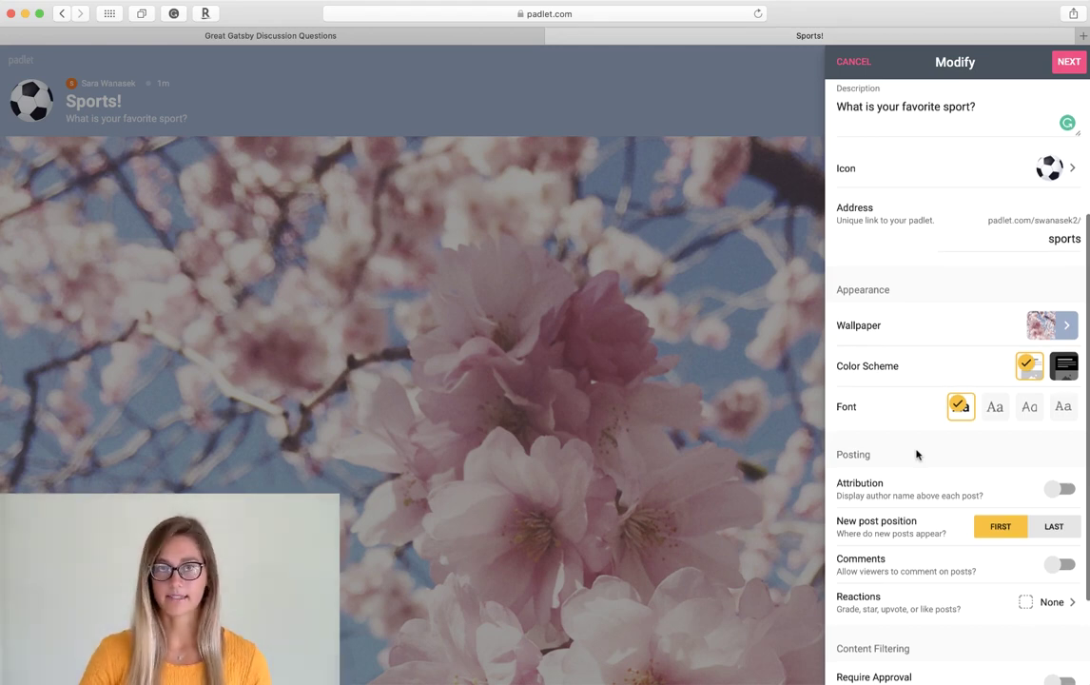
{"action": "scroll", "coordinate": [917, 453], "scroll_direction": "down", "scroll_amount": 3}
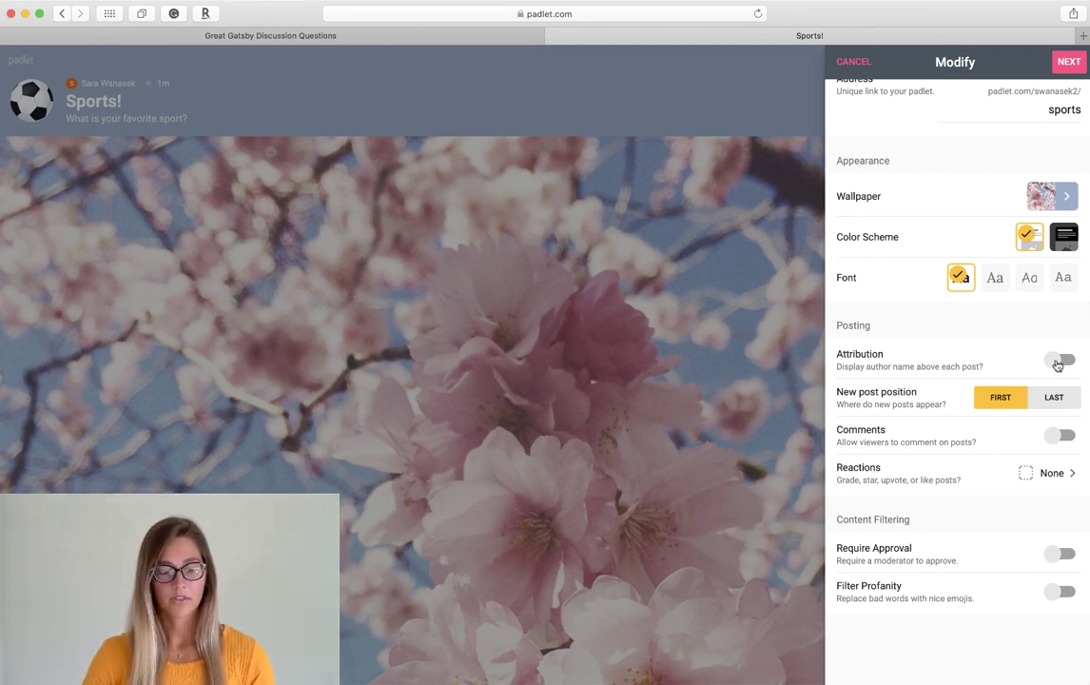
{"action": "left_click", "coordinate": [1057, 365]}
{"action": "scroll", "coordinate": [1017, 428], "scroll_direction": "up", "scroll_amount": 2}
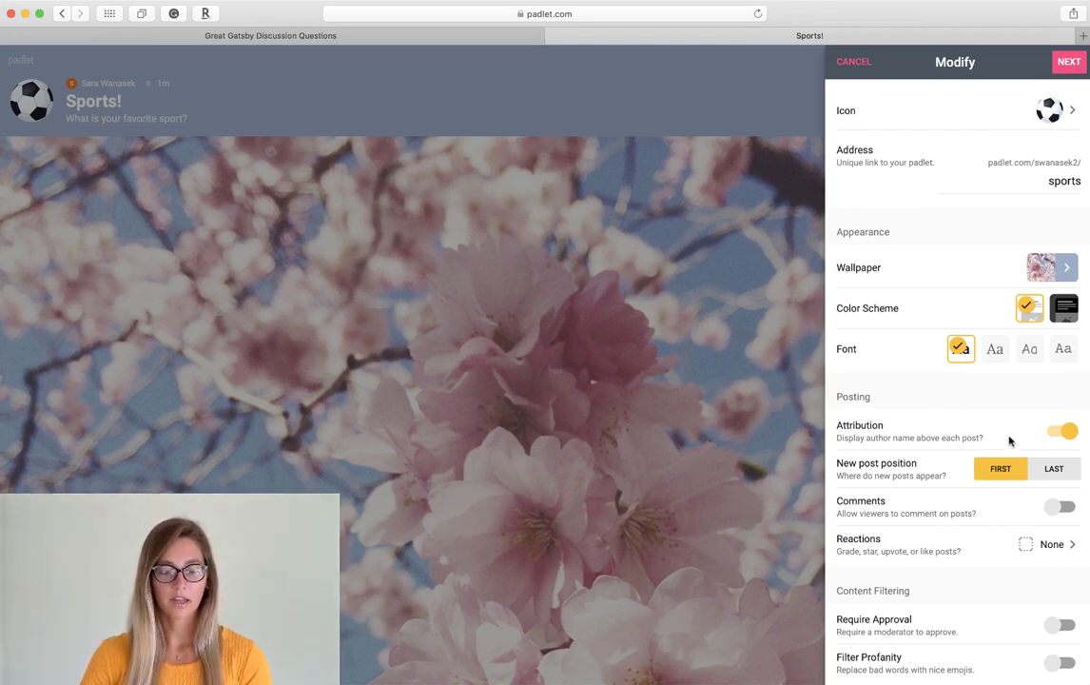
{"action": "left_click", "coordinate": [1055, 508]}
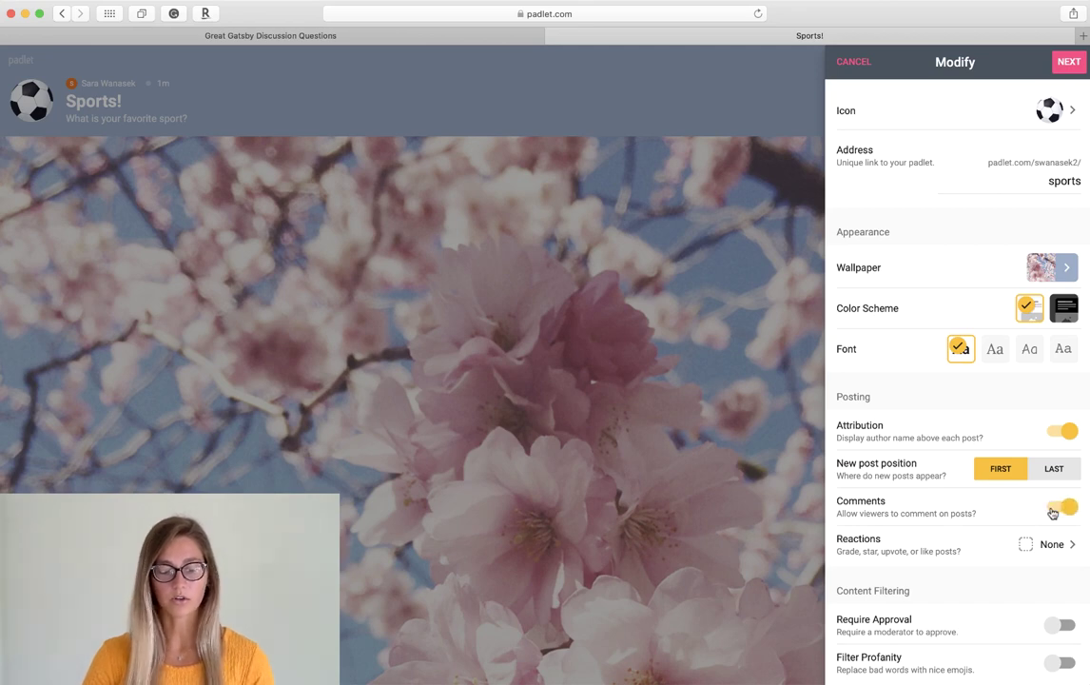
{"action": "left_click", "coordinate": [1046, 543]}
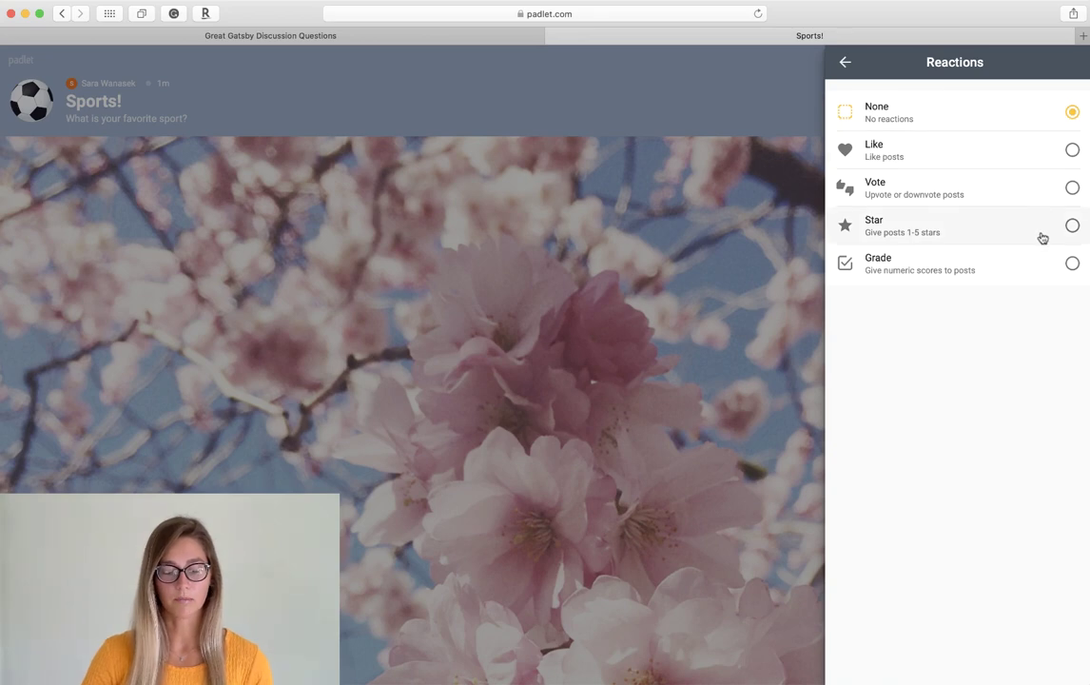
- Choose Grade reactions, require approval for posts, and turn on the profanity filter
{"action": "left_click", "coordinate": [1041, 268]}
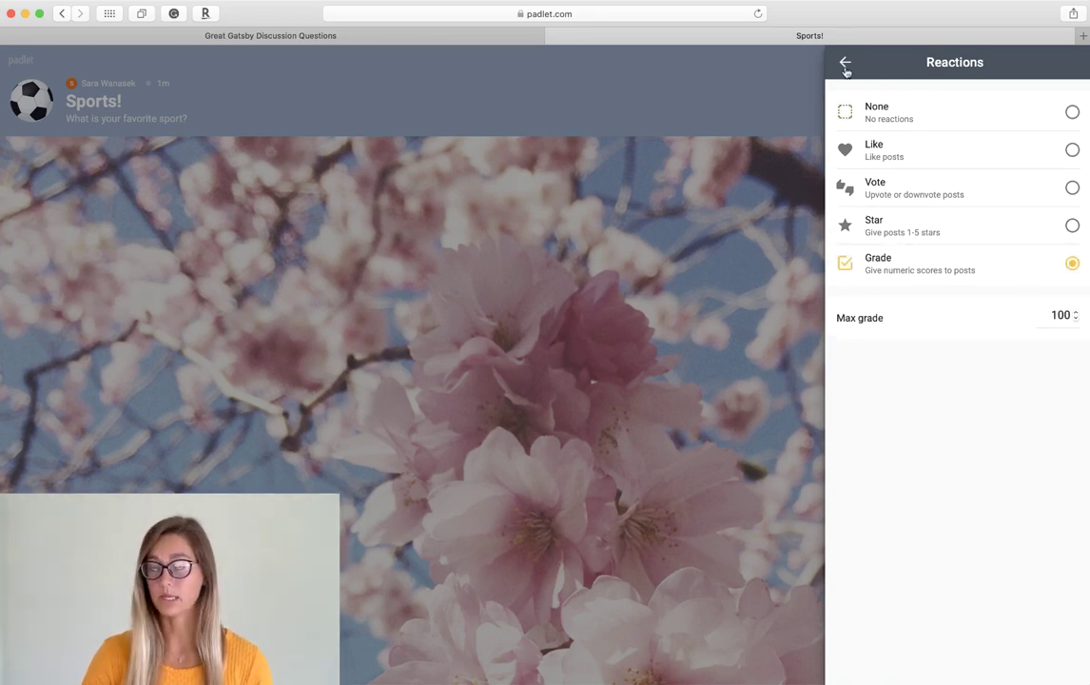
{"action": "left_click", "coordinate": [844, 63]}
{"action": "scroll", "coordinate": [944, 480], "scroll_direction": "down", "scroll_amount": 3}
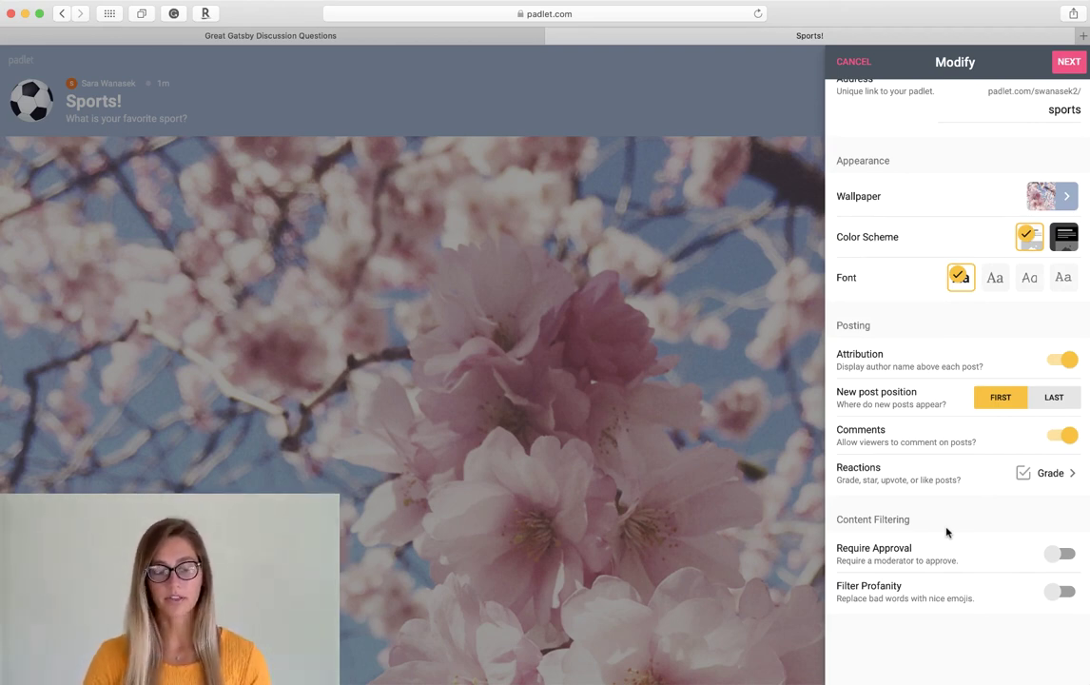
{"action": "left_click", "coordinate": [1058, 555]}
{"action": "scroll", "coordinate": [1056, 554], "scroll_direction": "up", "scroll_amount": 2}
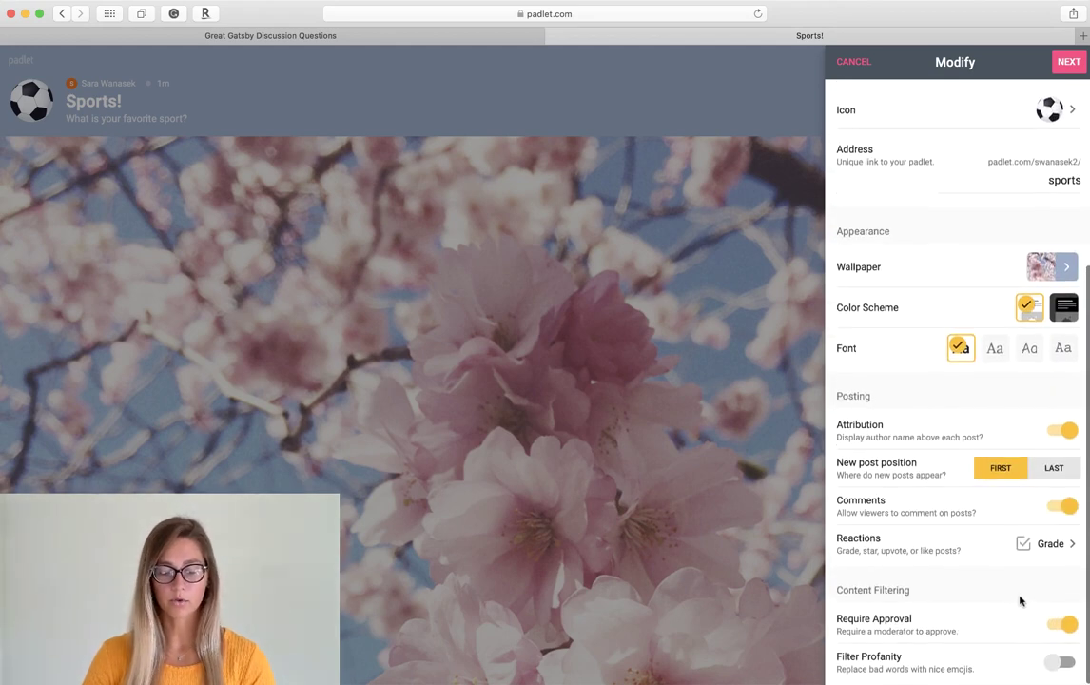
{"action": "left_click", "coordinate": [1055, 666]}
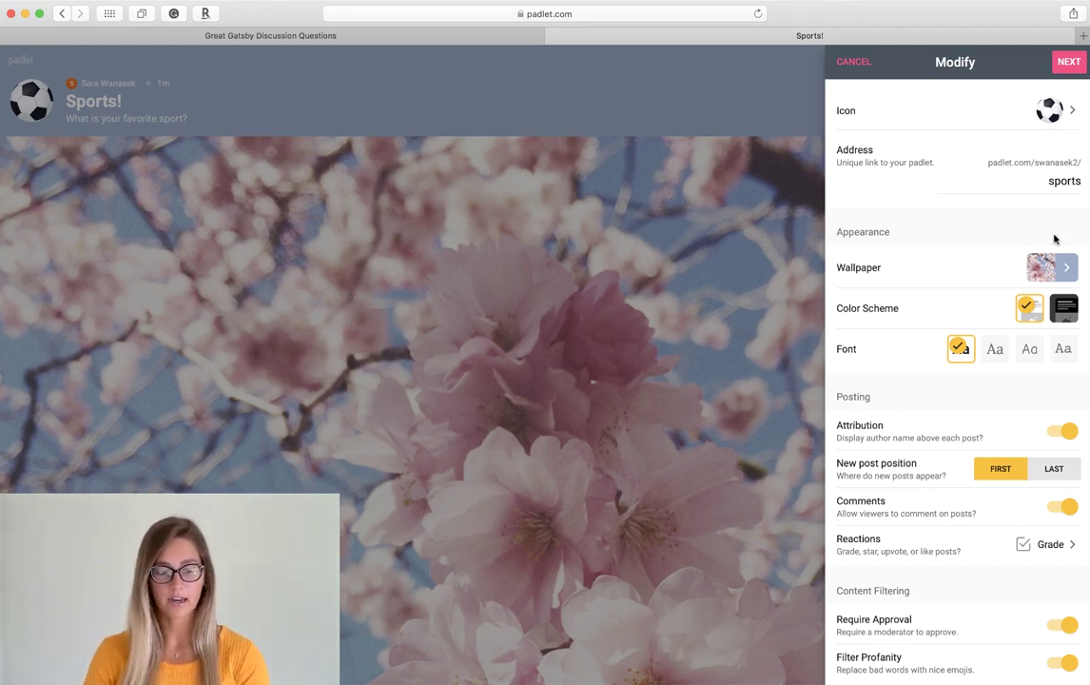
- Finish the settings with Next to reveal the empty cherry-blossom Sports! board
{"action": "left_click", "coordinate": [1068, 65]}
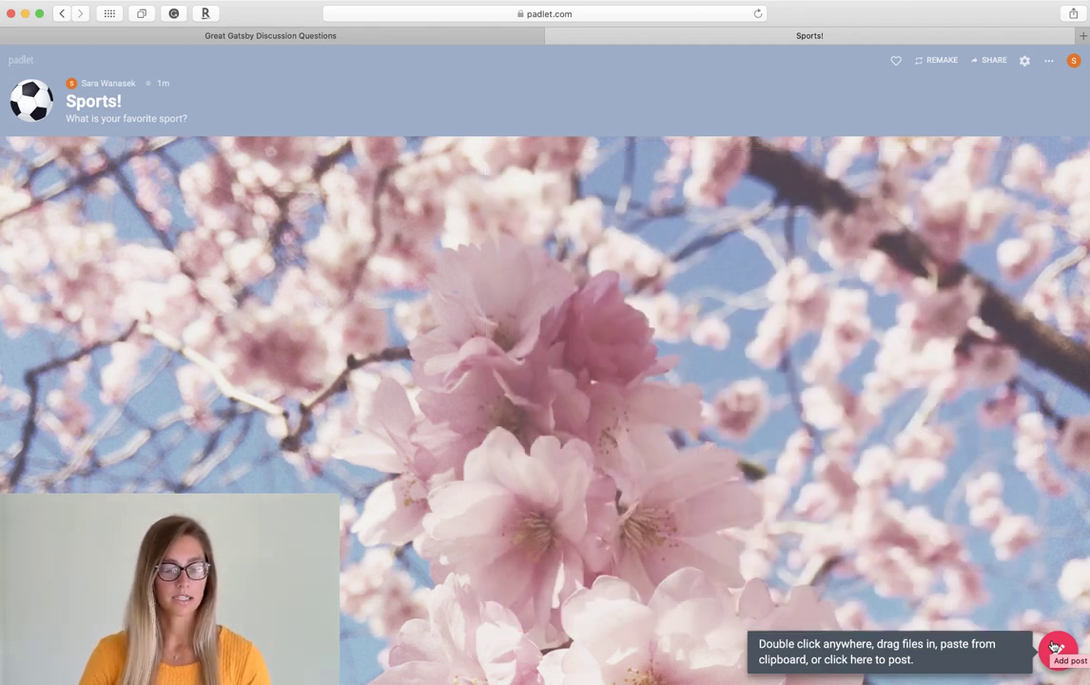
- Publish a post titled 'Watch this!' embedding the Nike 'You Can't Stop Us' YouTube video
{"action": "left_click", "coordinate": [1056, 649]}
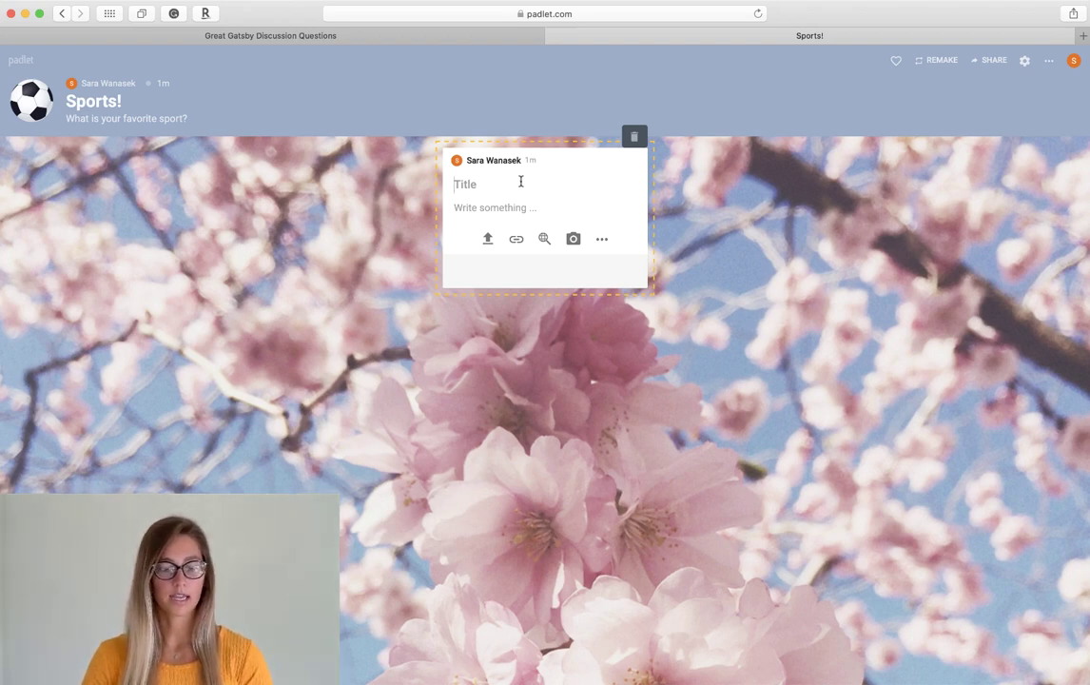
{"action": "type", "text": "Watch"}
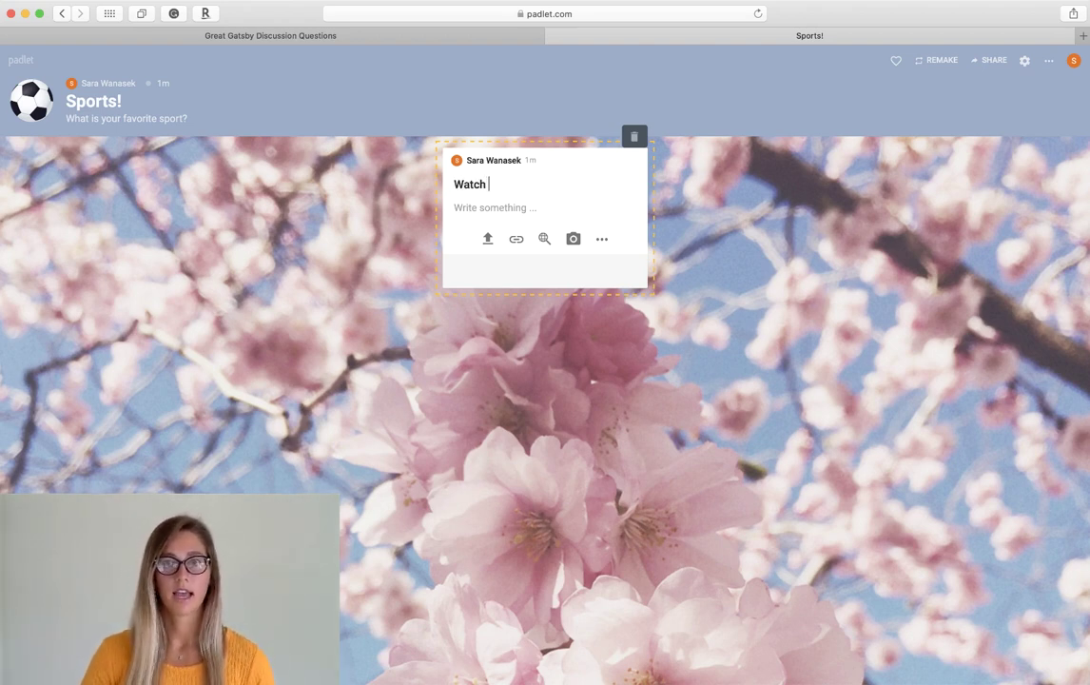
{"action": "type", "text": " this!"}
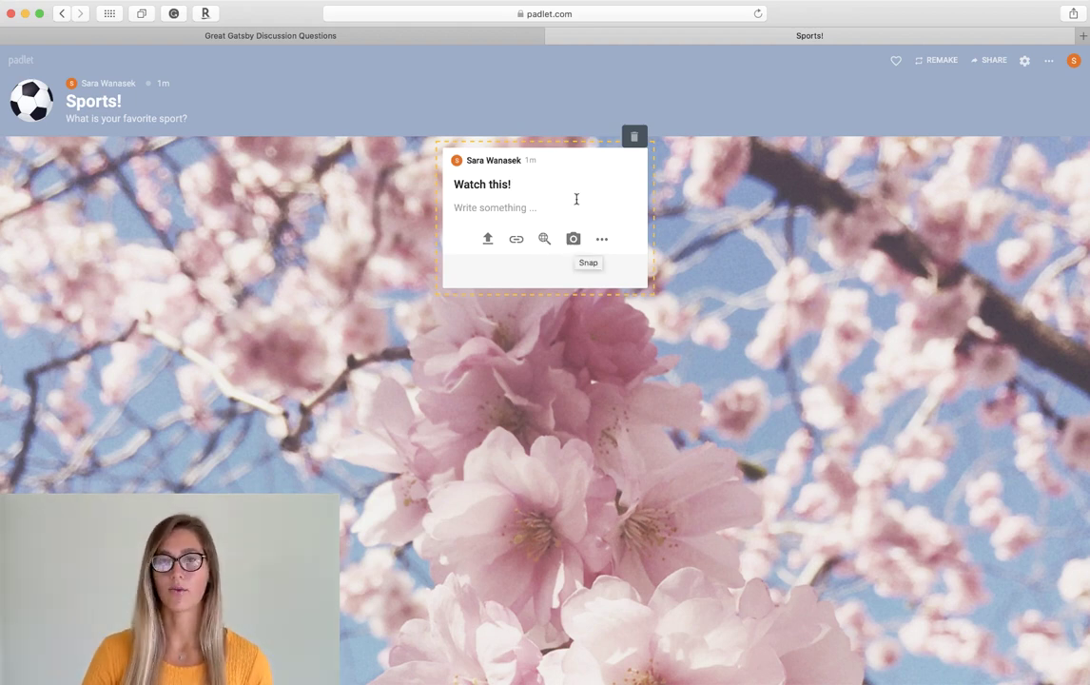
{"action": "left_click", "coordinate": [530, 206]}
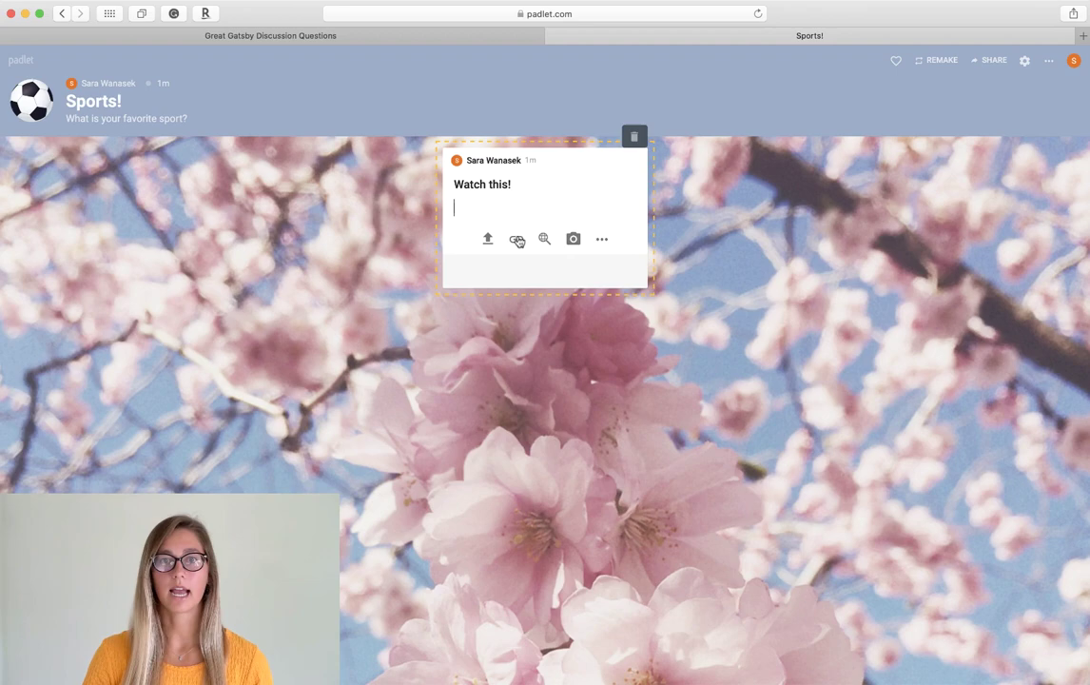
{"action": "left_click", "coordinate": [517, 243]}
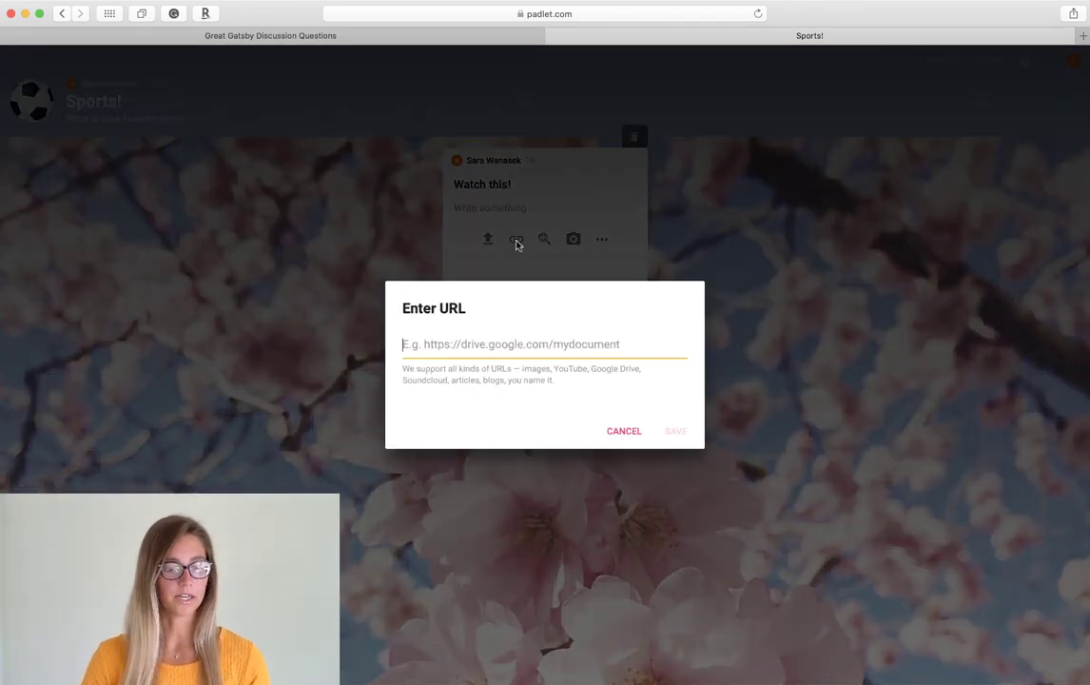
{"action": "type", "text": "https://www.youtube.com/watch?v=WA4dDs0T7sM"}
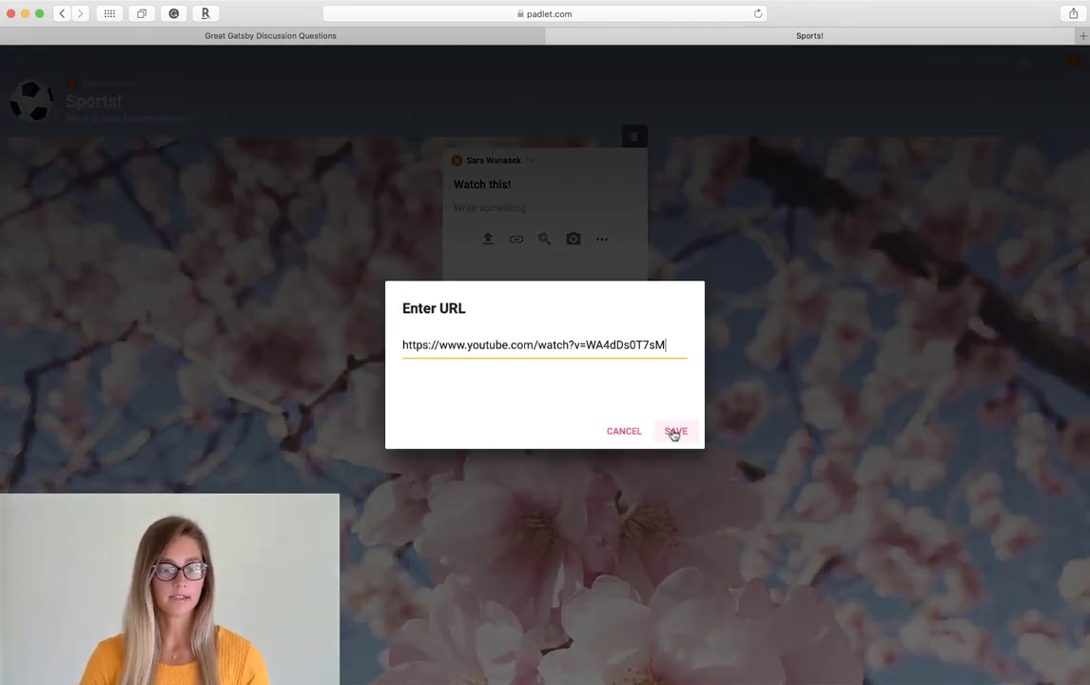
{"action": "left_click", "coordinate": [674, 430]}
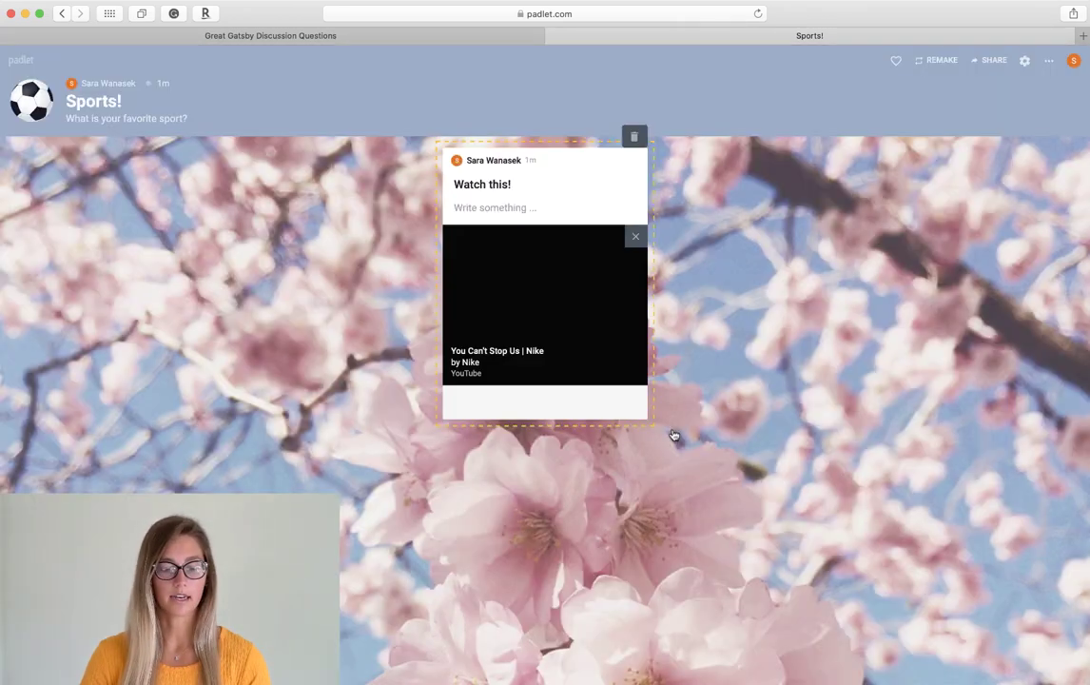
{"action": "left_click", "coordinate": [698, 354]}
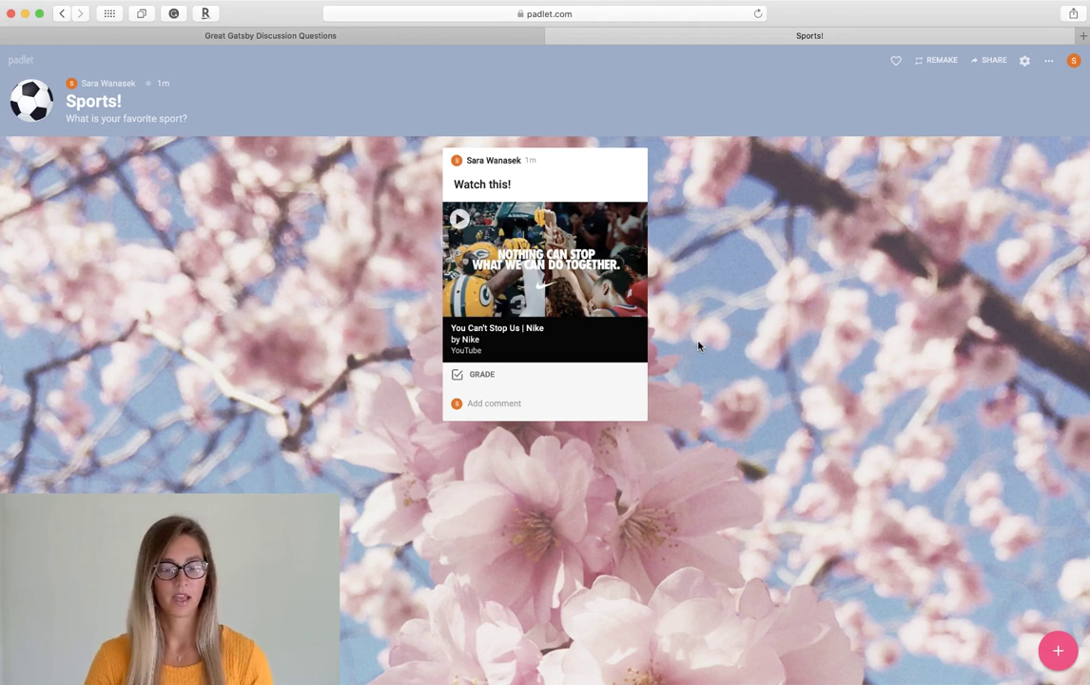
- Create a second post and open Google media search for its attachment
{"action": "double_click", "coordinate": [384, 318]}
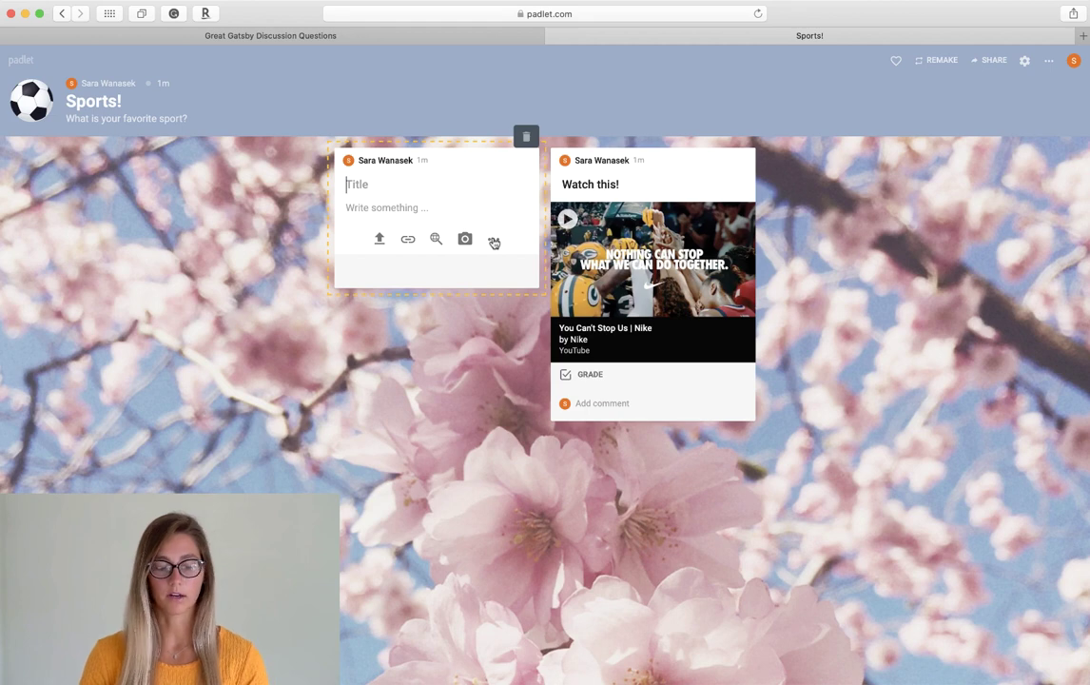
{"action": "left_click", "coordinate": [494, 241]}
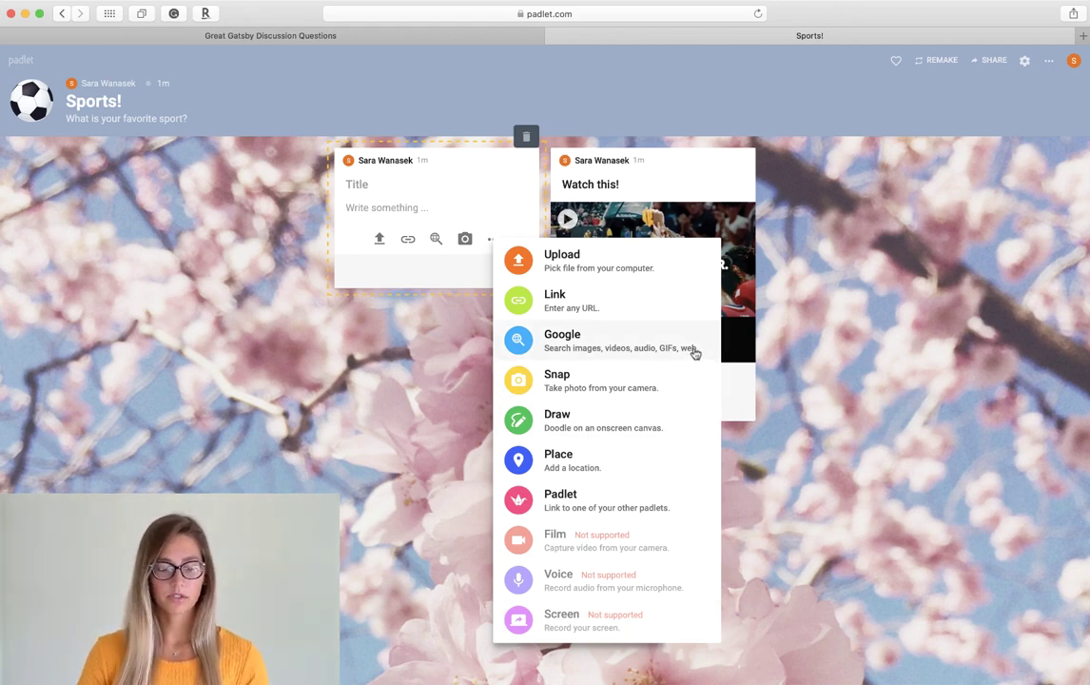
{"action": "left_click", "coordinate": [695, 348]}
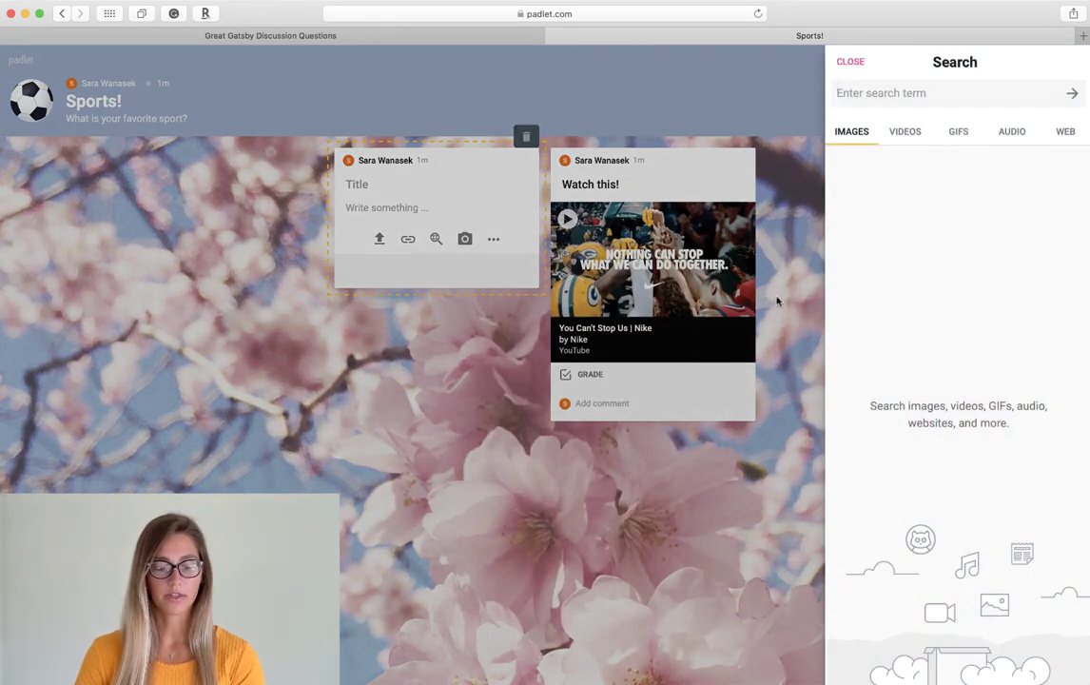
- Search GIFs for 'swimming' and attach a swimmer GIF to the post
{"action": "left_click", "coordinate": [961, 138]}
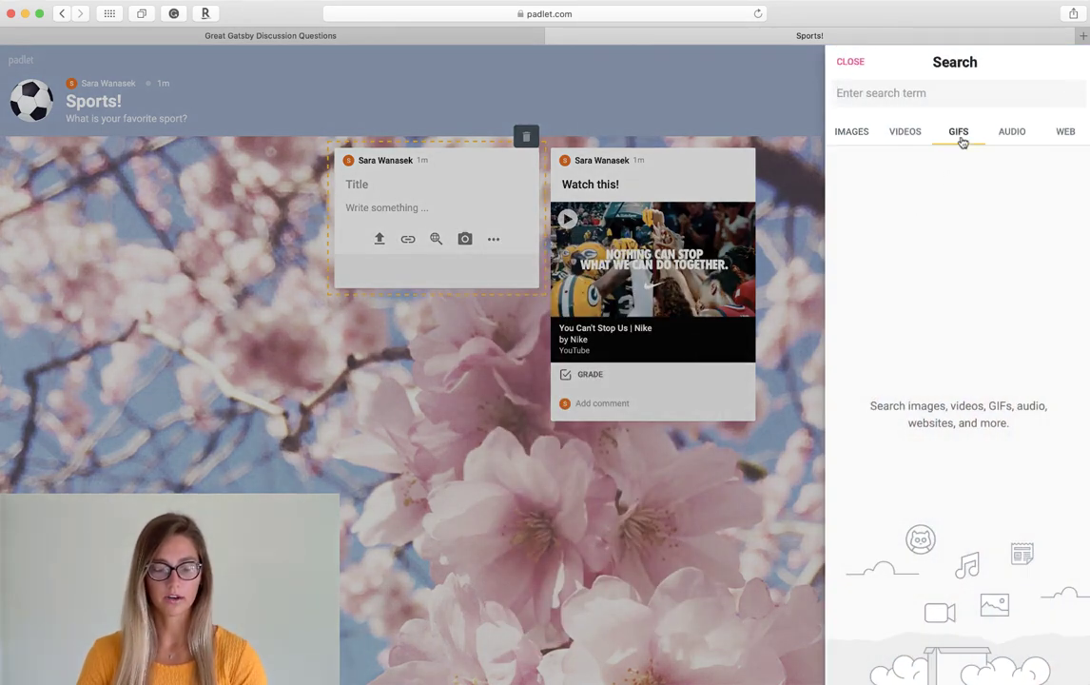
{"action": "left_click", "coordinate": [948, 93]}
{"action": "type", "text": "swimming"}
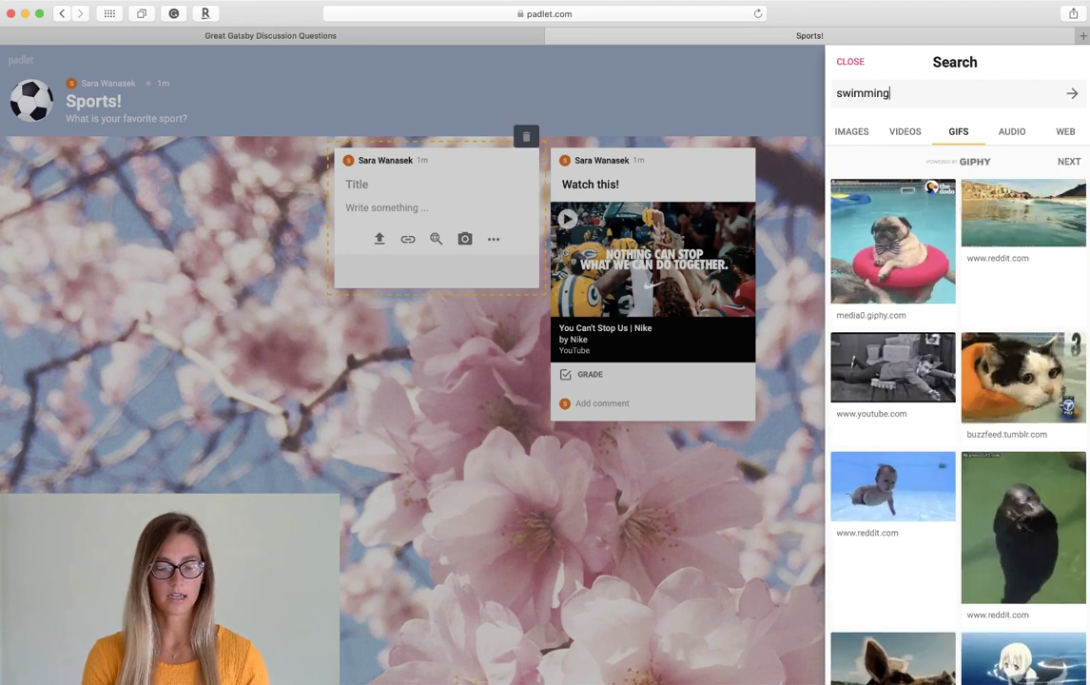
{"action": "scroll", "coordinate": [953, 249], "scroll_direction": "down", "scroll_amount": 3}
{"action": "scroll", "coordinate": [953, 249], "scroll_direction": "down", "scroll_amount": 5}
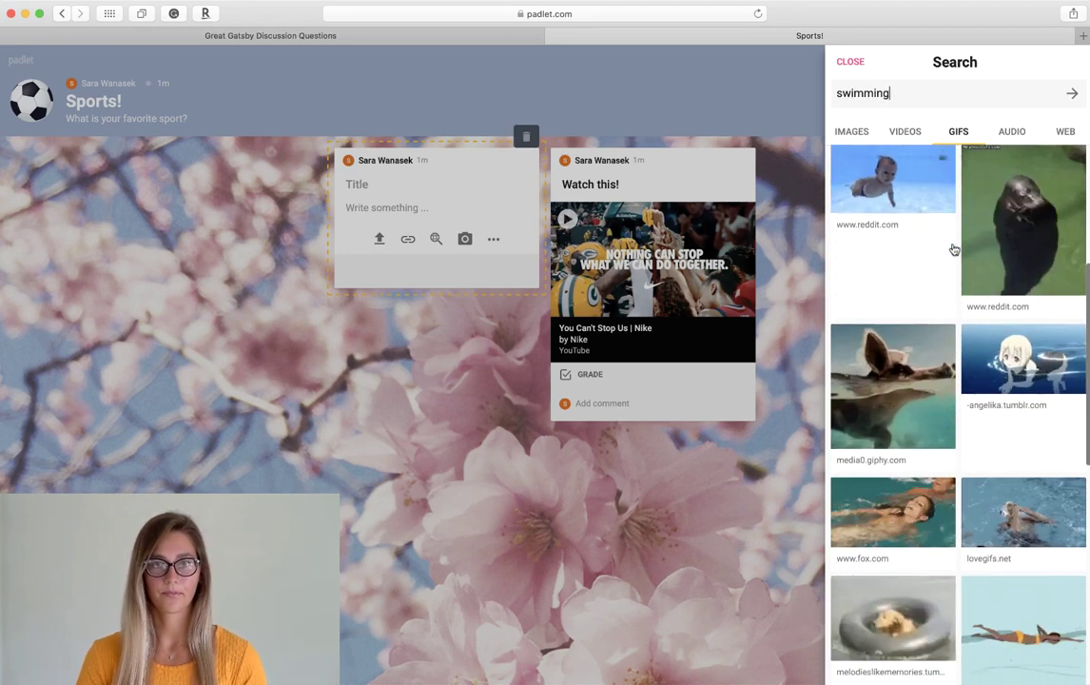
{"action": "left_click", "coordinate": [990, 398]}
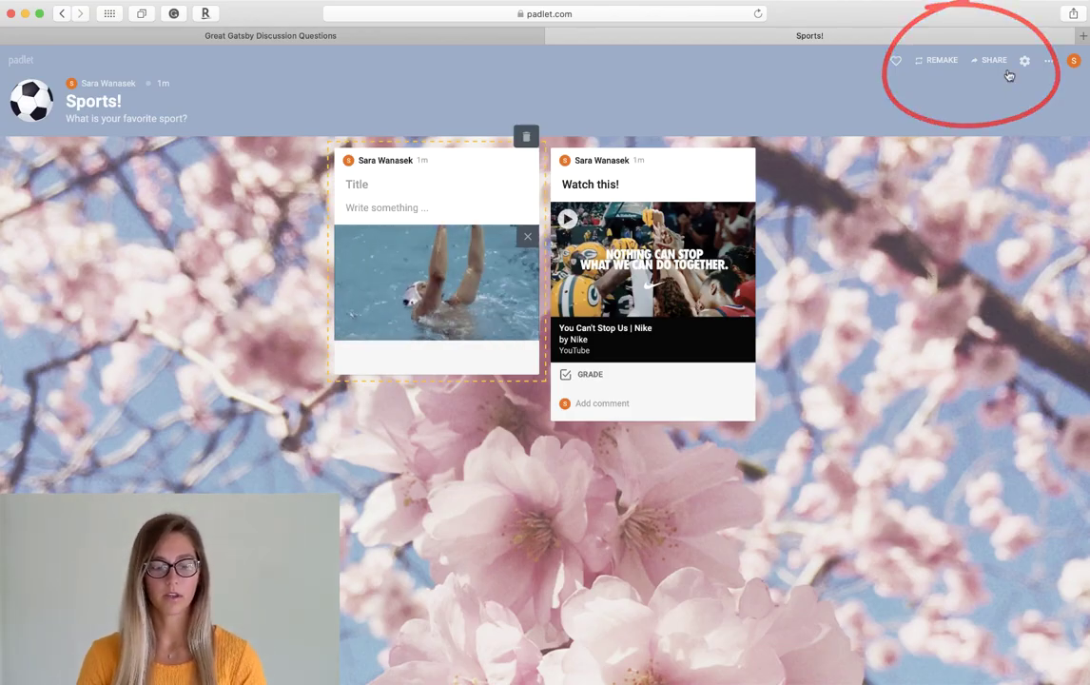
- Look through the board's Share options
{"action": "left_click", "coordinate": [994, 63]}
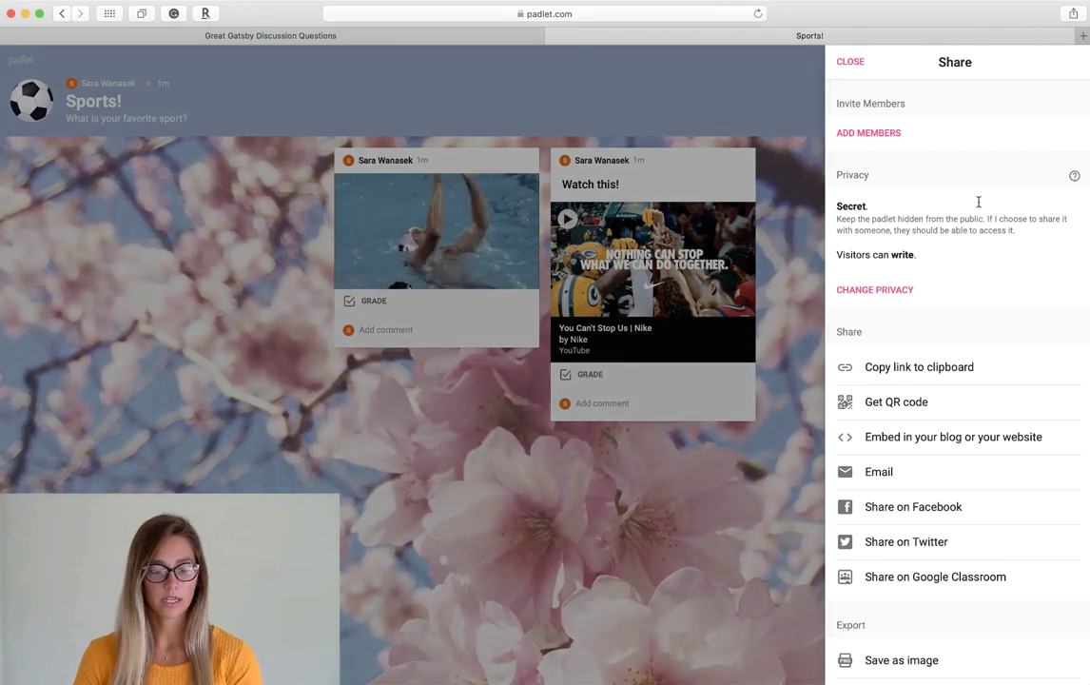
{"action": "scroll", "coordinate": [978, 234], "scroll_direction": "down", "scroll_amount": 5}
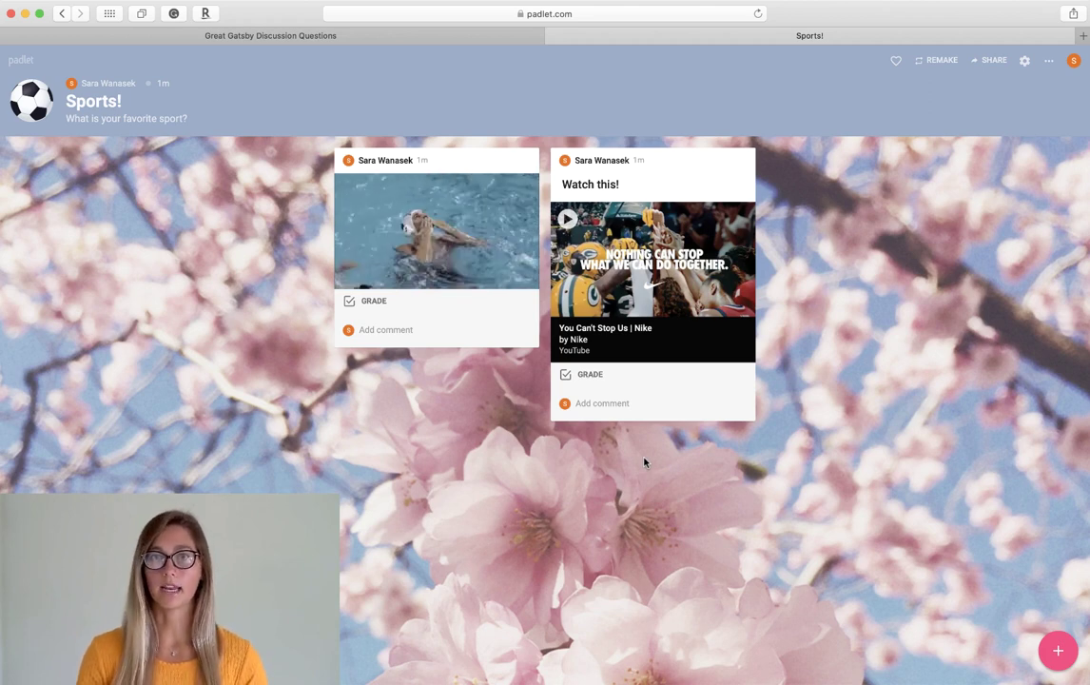
- Post the comment 'Sweet!' on the Watch this! Nike video post
{"action": "left_click", "coordinate": [602, 404]}
{"action": "type", "text": "Sweet!"}
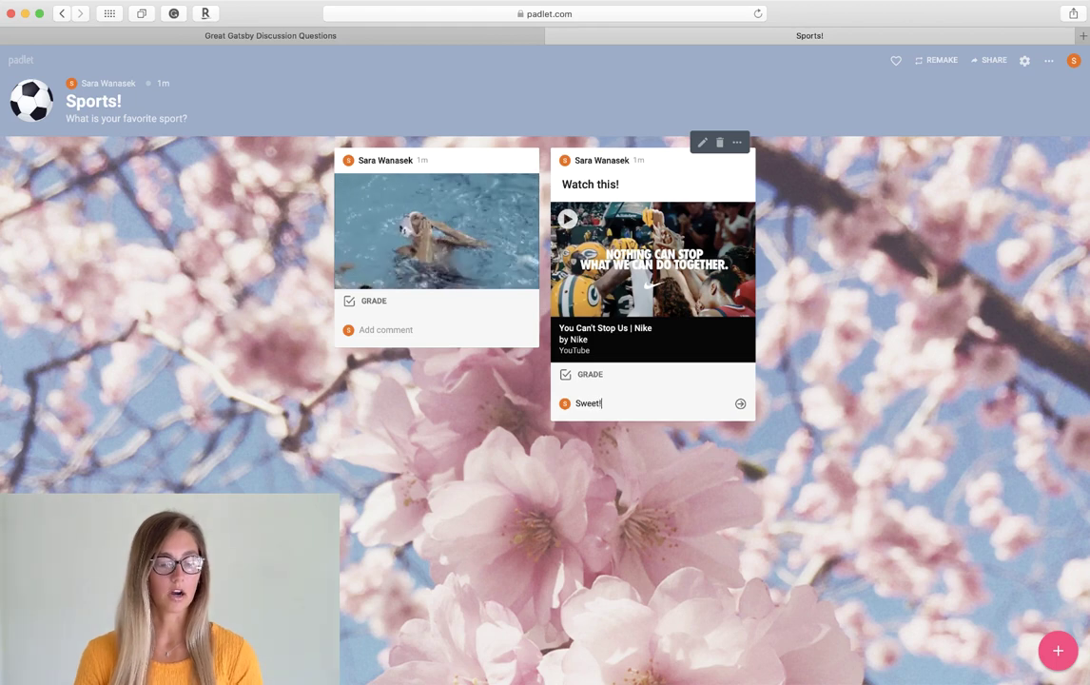
{"action": "key", "text": "Return"}
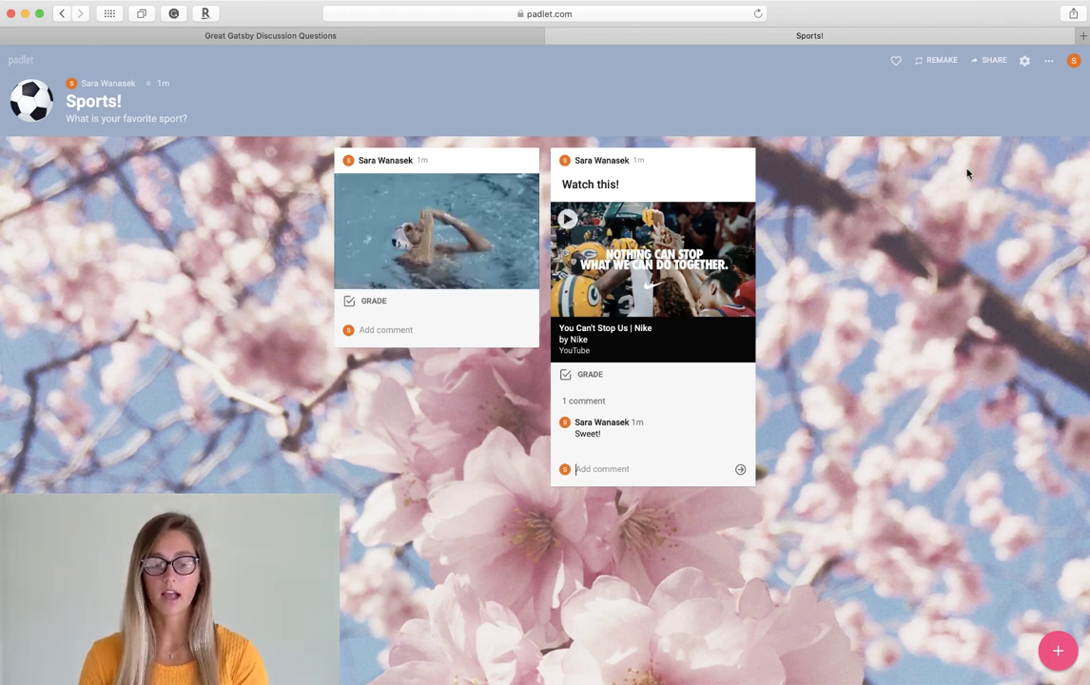
- Look through the board's Modify settings, then bring back the options menu listing Change format and Archive
{"action": "left_click", "coordinate": [1049, 61]}
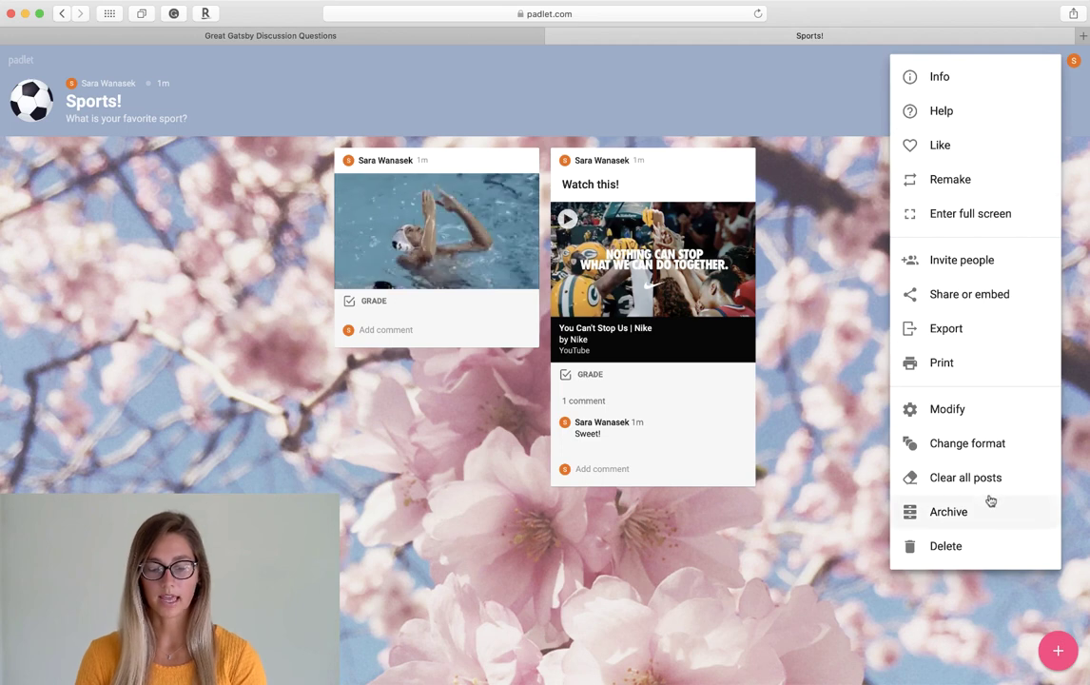
{"action": "left_click", "coordinate": [862, 100]}
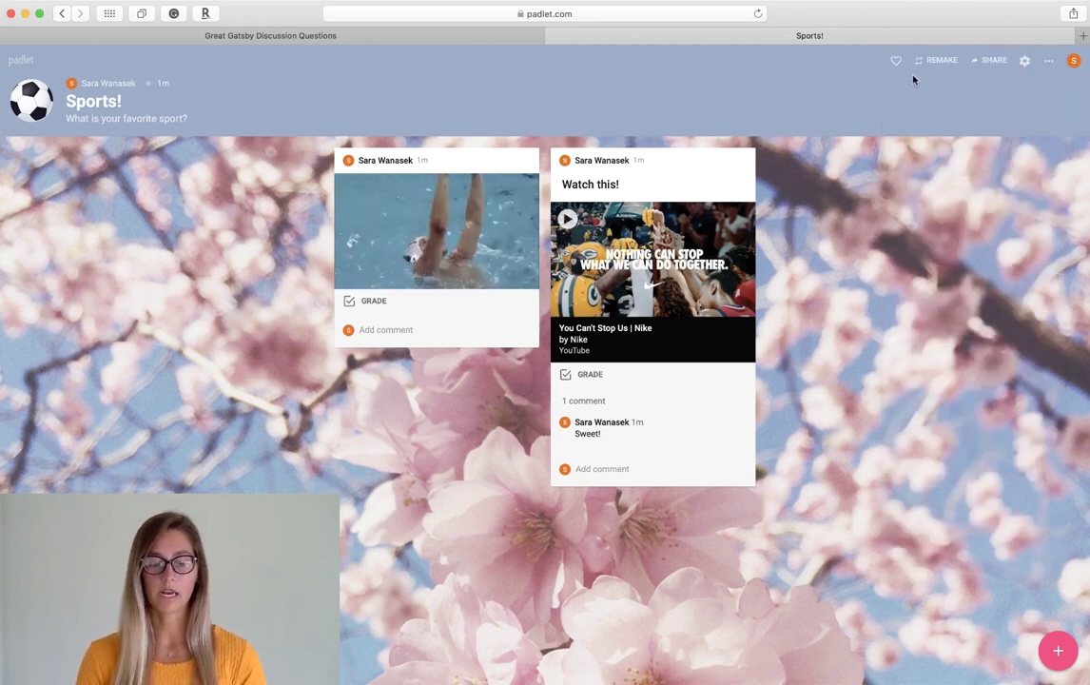
{"action": "left_click", "coordinate": [1047, 65]}
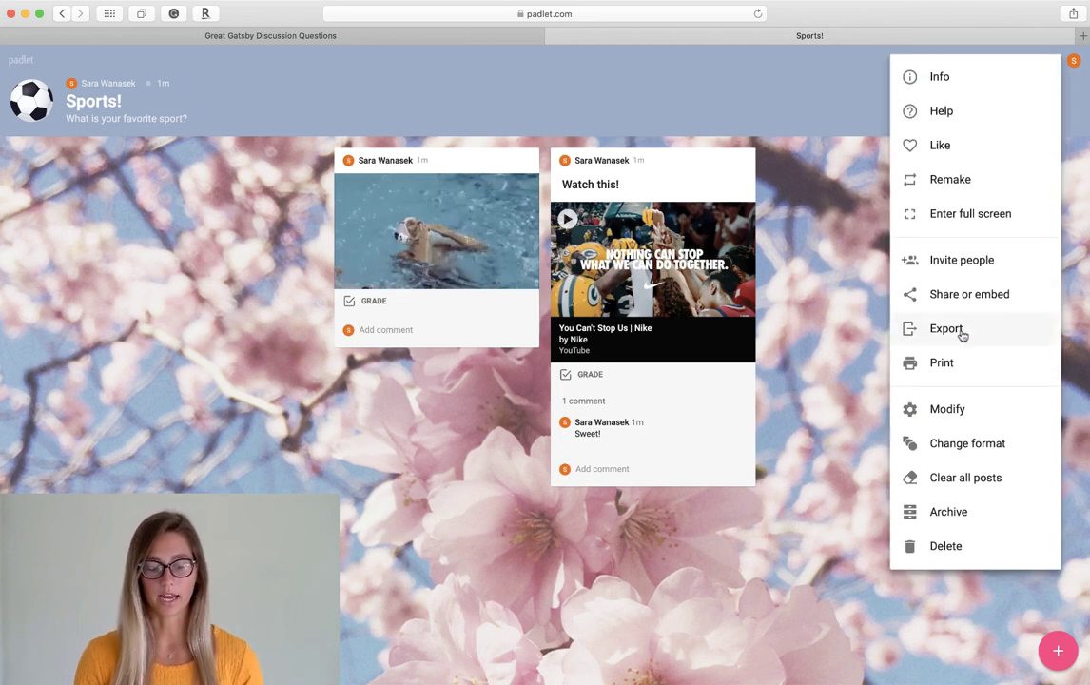
{"action": "left_click", "coordinate": [948, 411]}
{"action": "scroll", "coordinate": [929, 374], "scroll_direction": "down", "scroll_amount": 5}
{"action": "scroll", "coordinate": [929, 371], "scroll_direction": "up", "scroll_amount": 4}
{"action": "scroll", "coordinate": [929, 369], "scroll_direction": "up", "scroll_amount": 2}
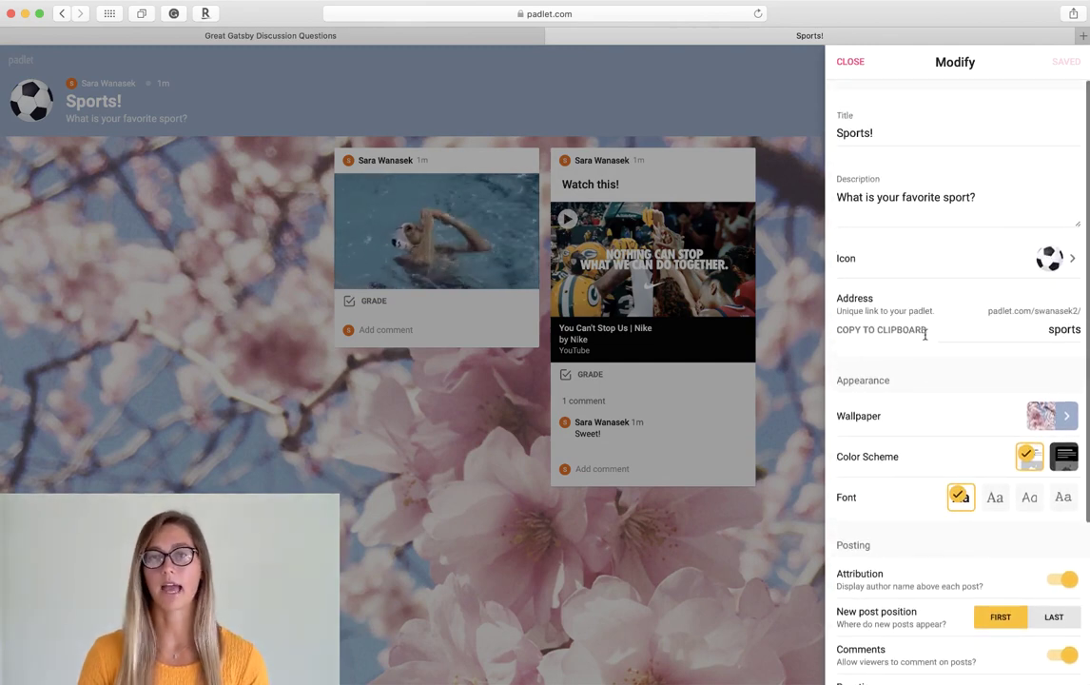
{"action": "left_click", "coordinate": [849, 61]}
{"action": "left_click", "coordinate": [1046, 63]}
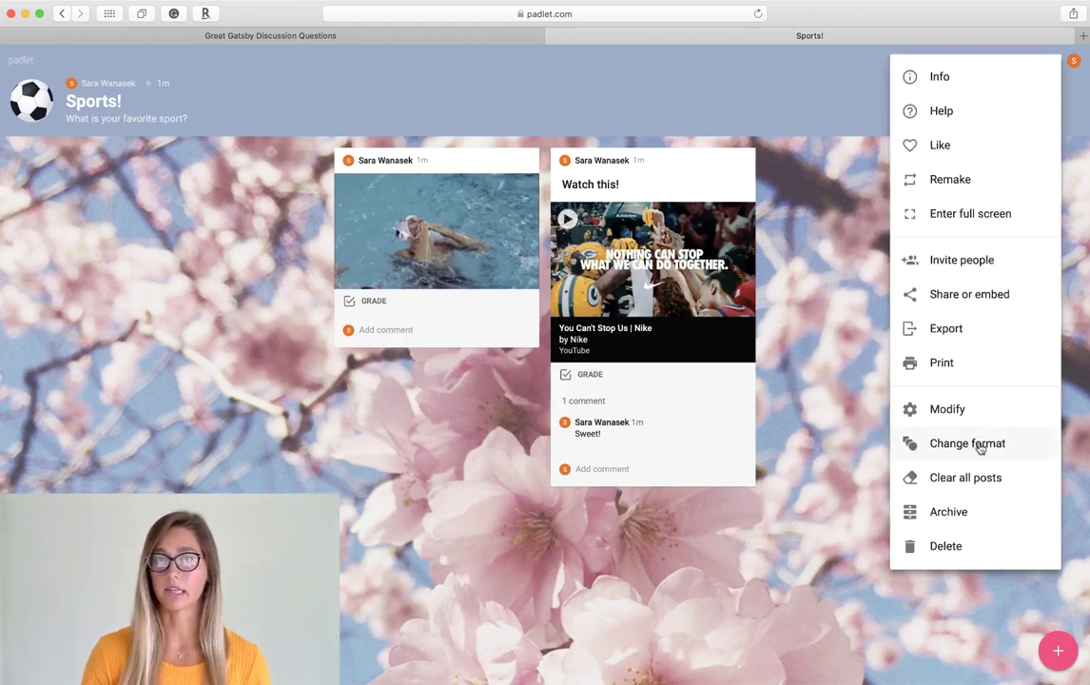
- Change the Sports! board's format to Shelf
{"action": "left_click", "coordinate": [980, 445]}
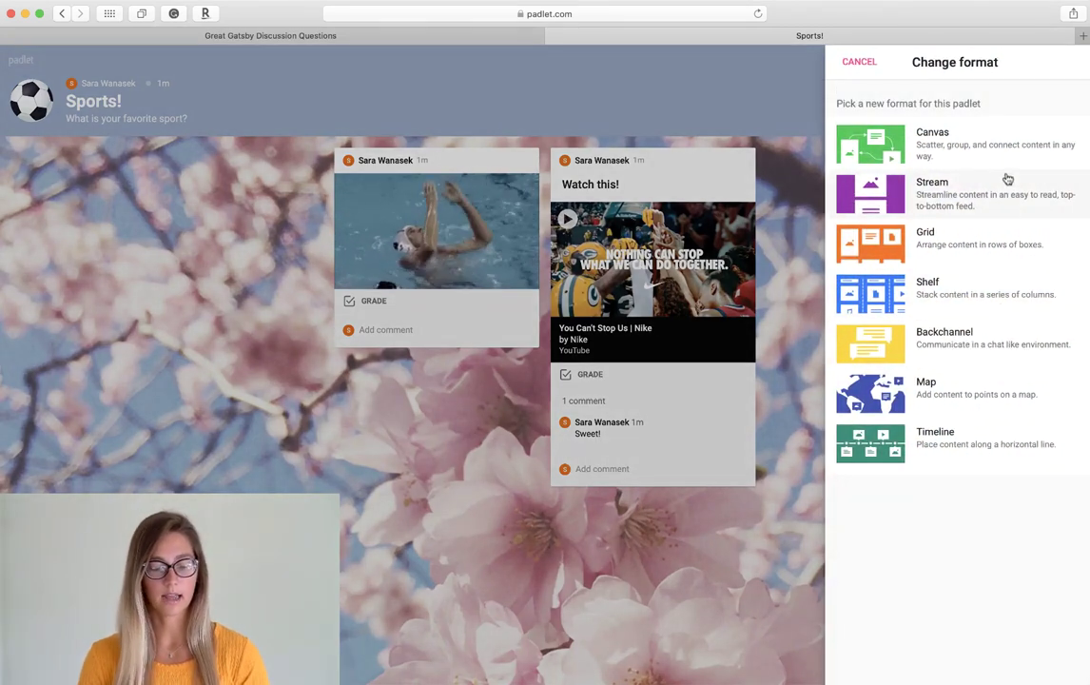
{"action": "left_click", "coordinate": [1025, 297]}
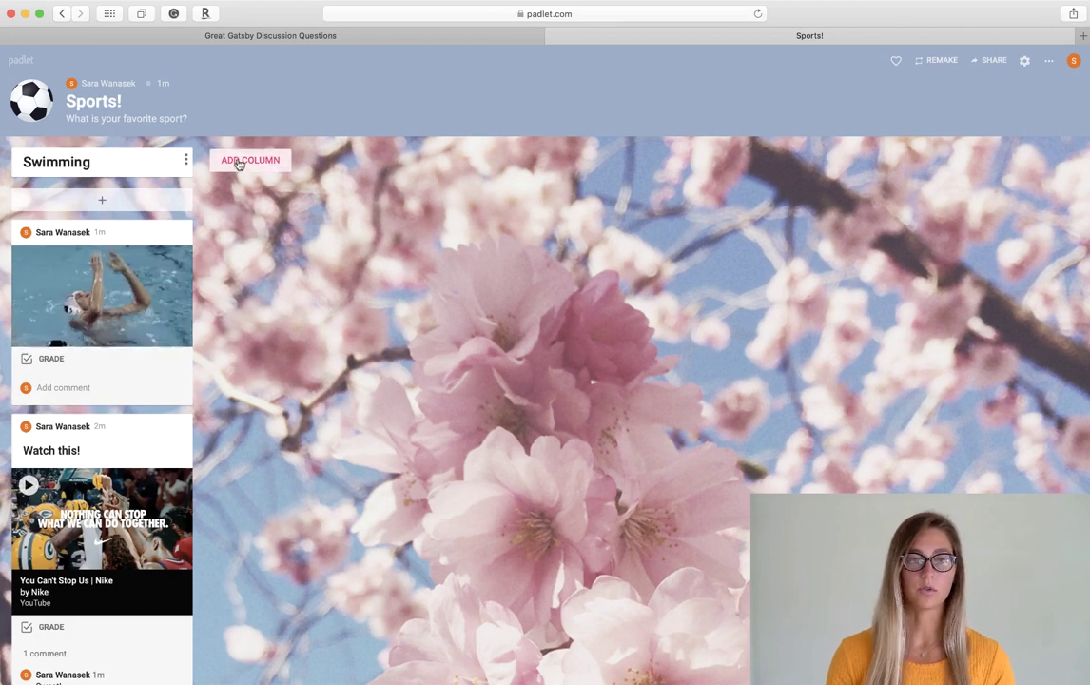
- Add a Football column and drag the Watch this! post into it
{"action": "left_click", "coordinate": [265, 162]}
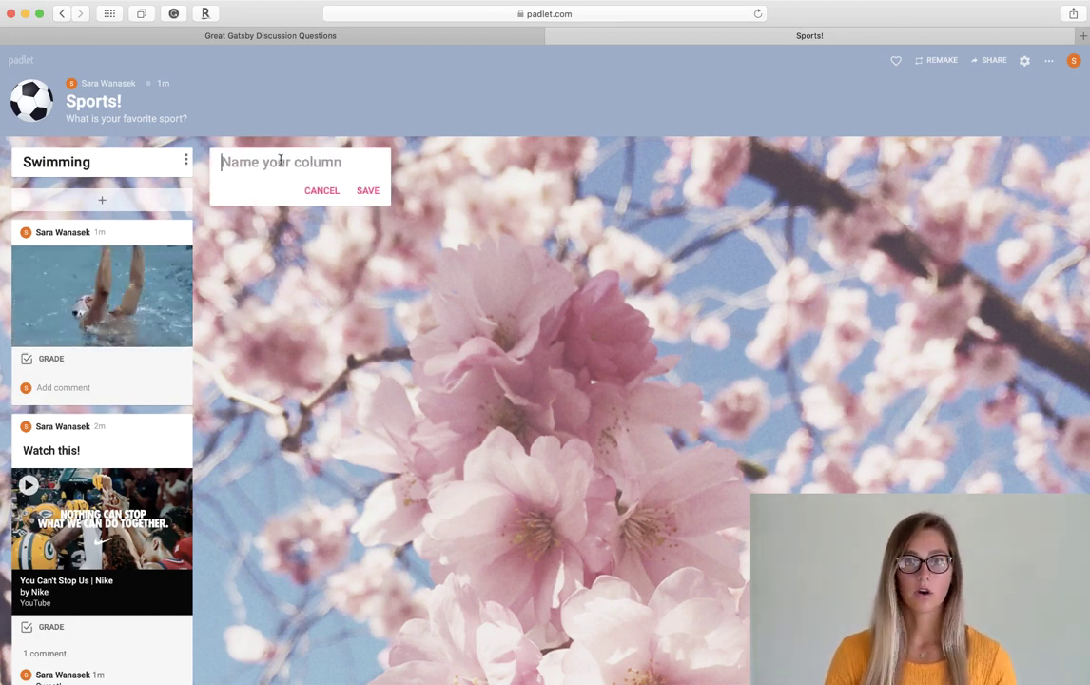
{"action": "type", "text": "Football"}
{"action": "key", "text": "Return"}
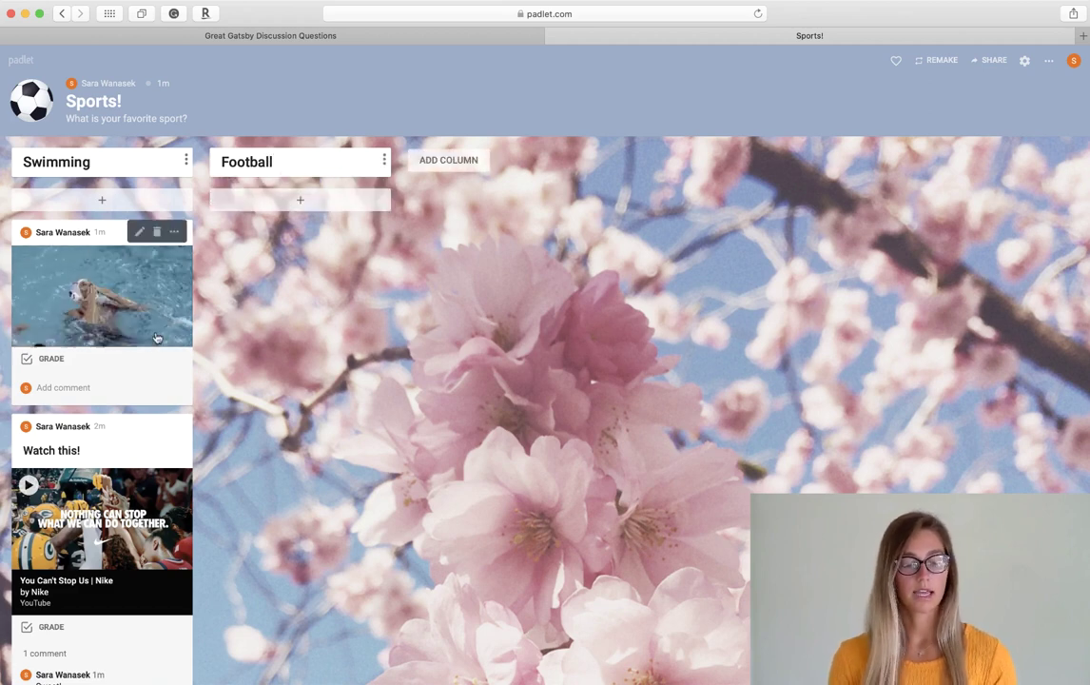
{"action": "left_click_drag", "start_coordinate": [135, 464], "coordinate": [343, 256]}
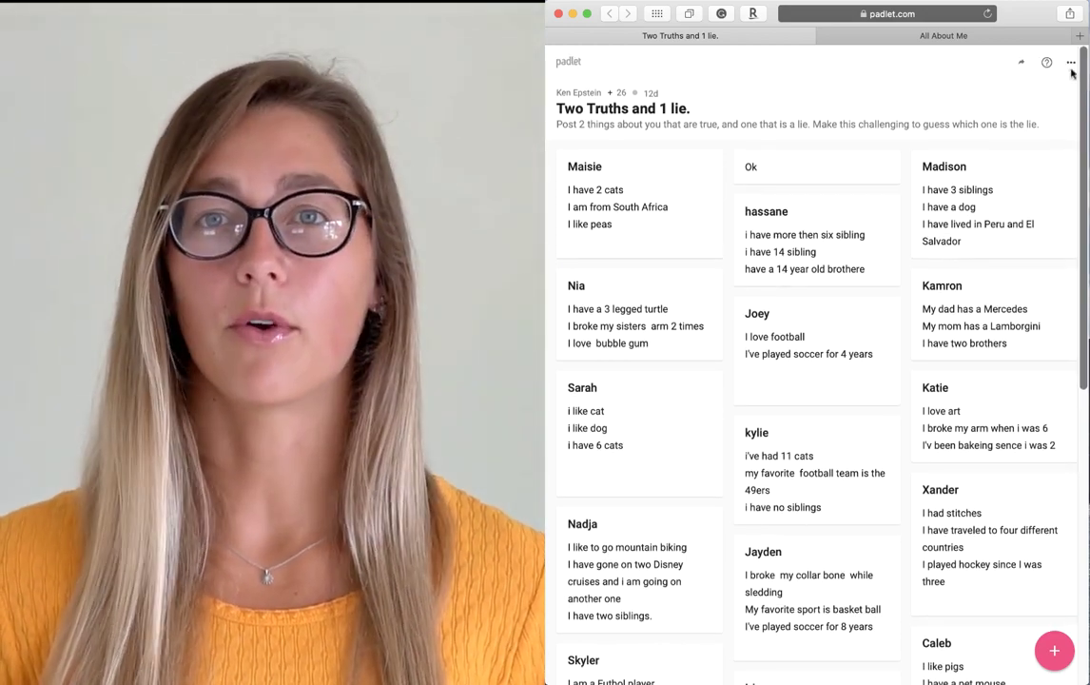
- Scroll through the All About Me example board
{"action": "left_click", "coordinate": [1059, 41]}
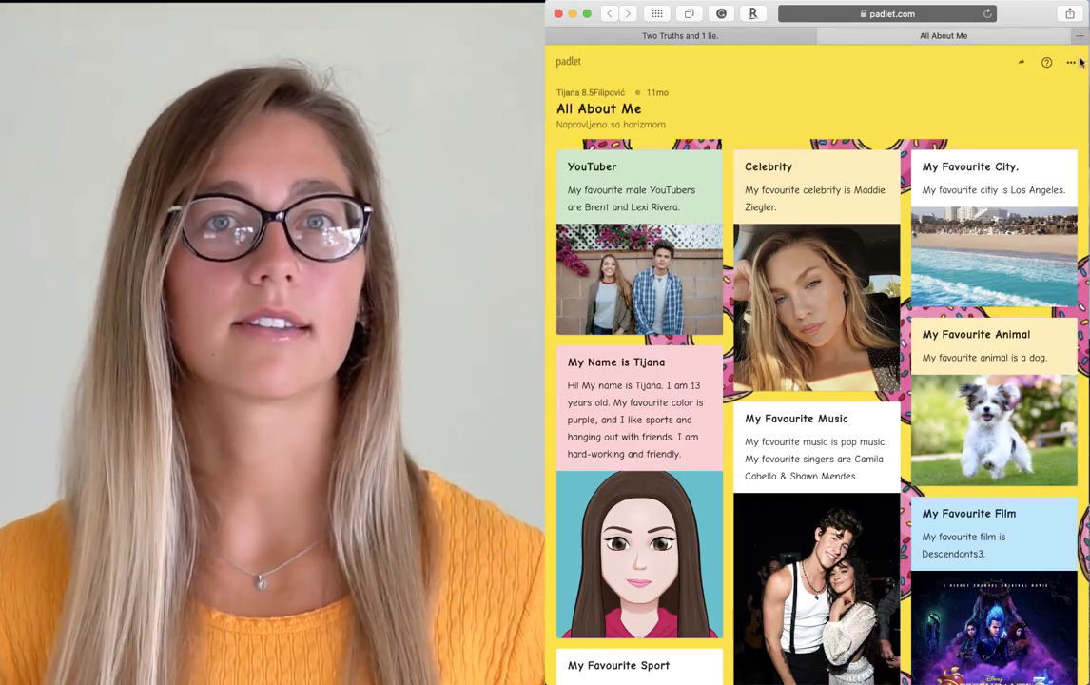
{"action": "scroll", "coordinate": [1080, 112], "scroll_direction": "down", "scroll_amount": 1}
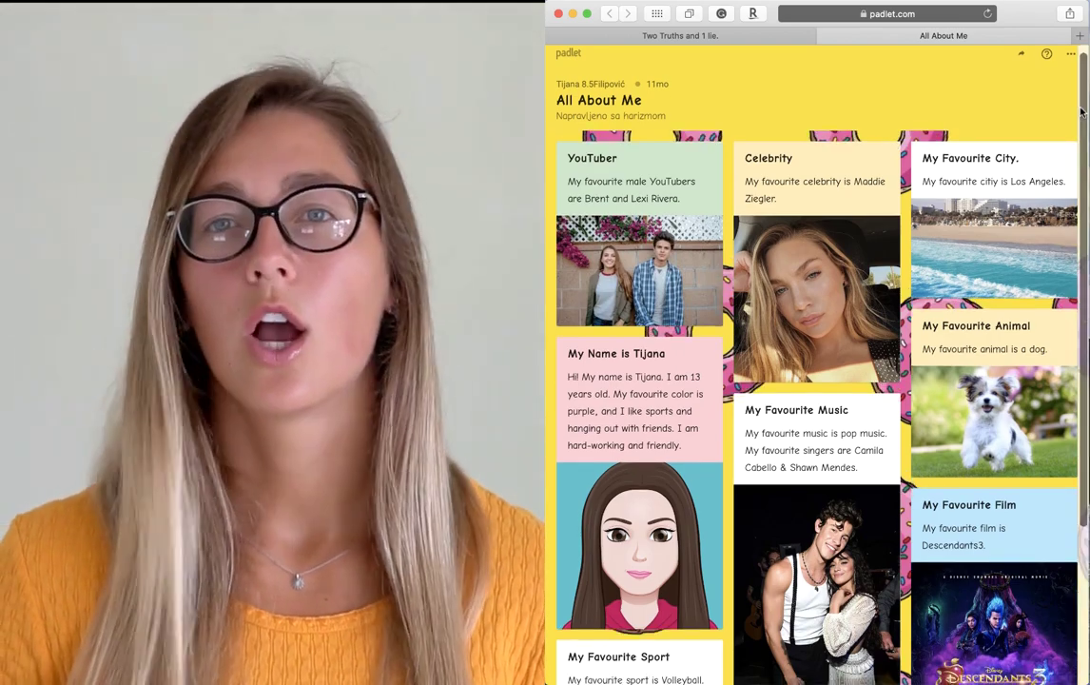
{"action": "scroll", "coordinate": [1080, 112], "scroll_direction": "down", "scroll_amount": 5}
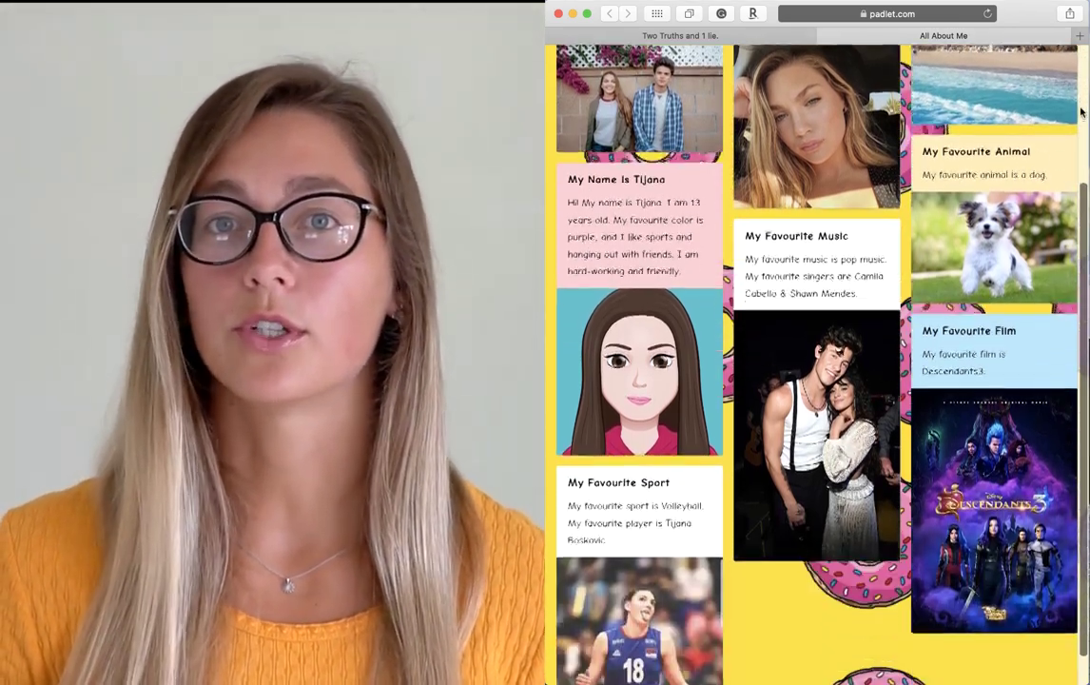
{"action": "scroll", "coordinate": [1081, 113], "scroll_direction": "up", "scroll_amount": 5}
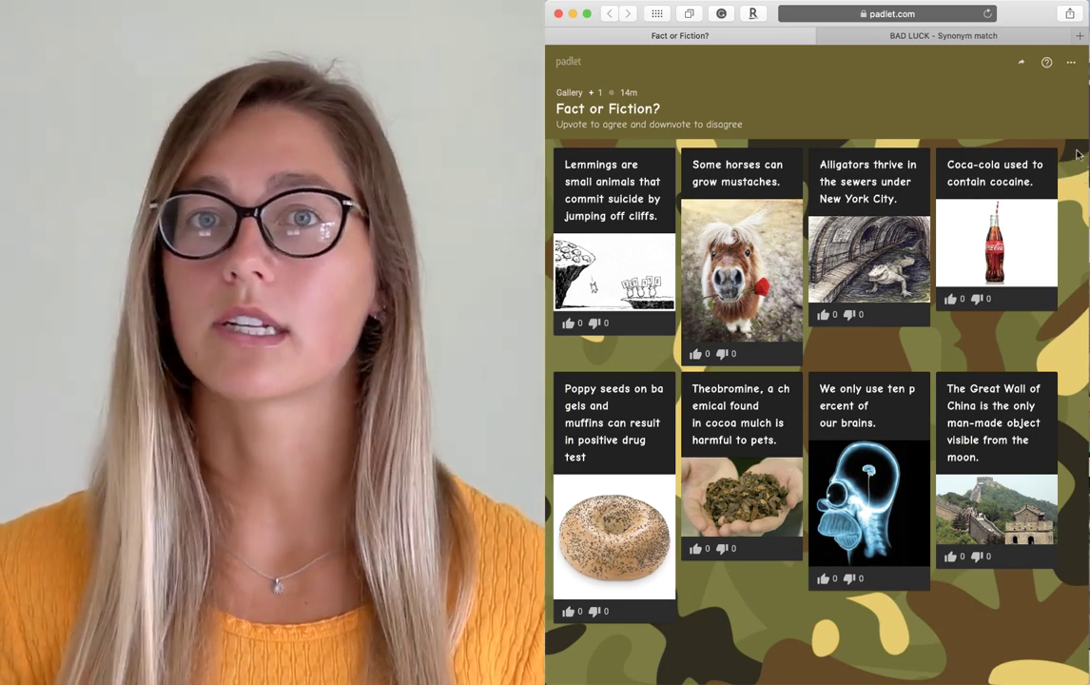
- Open the BAD LUCK - Synonym match board and scroll sideways across its word cards
{"action": "left_click", "coordinate": [1051, 38]}
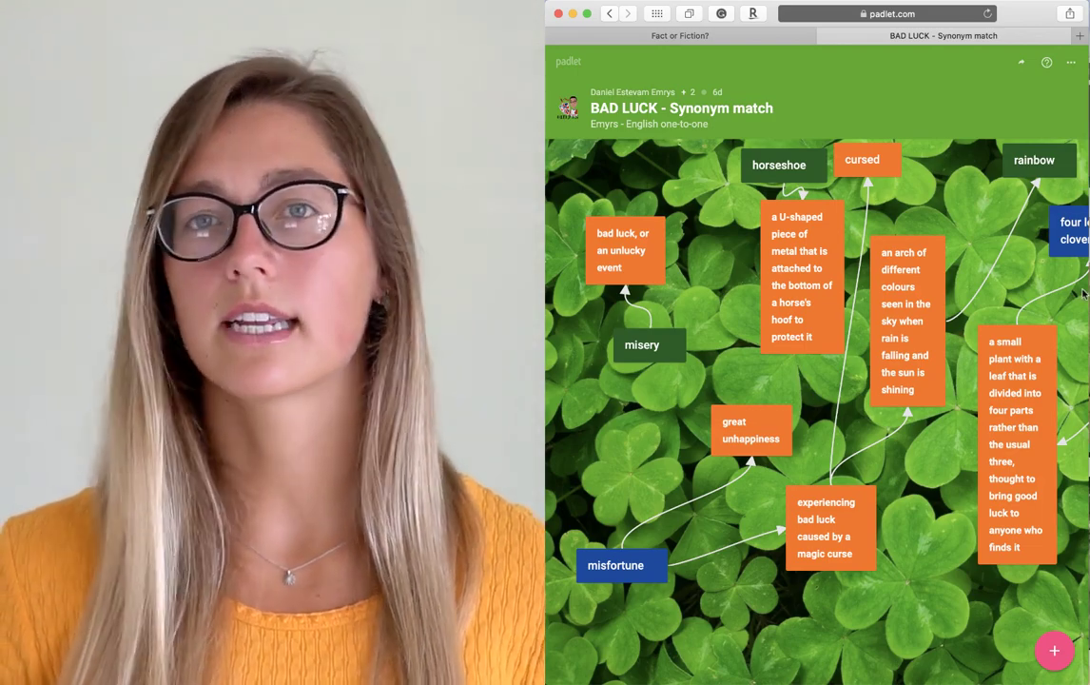
{"action": "scroll", "coordinate": [1083, 295], "scroll_direction": "right", "scroll_amount": 7}
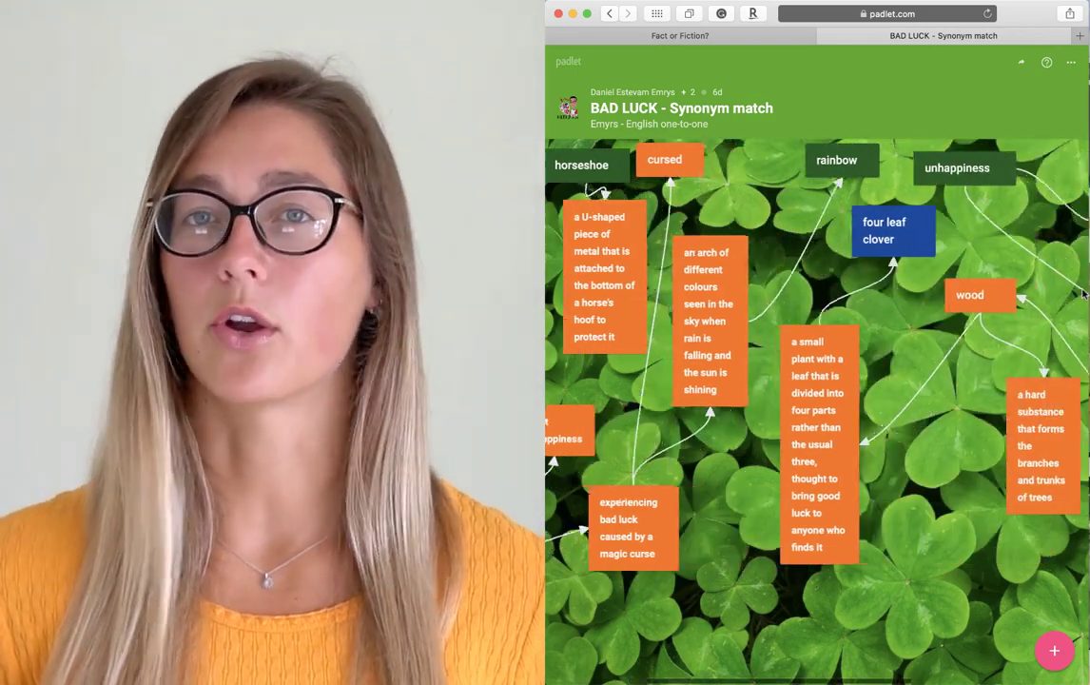
{"action": "scroll", "coordinate": [1082, 295], "scroll_direction": "right", "scroll_amount": 2}
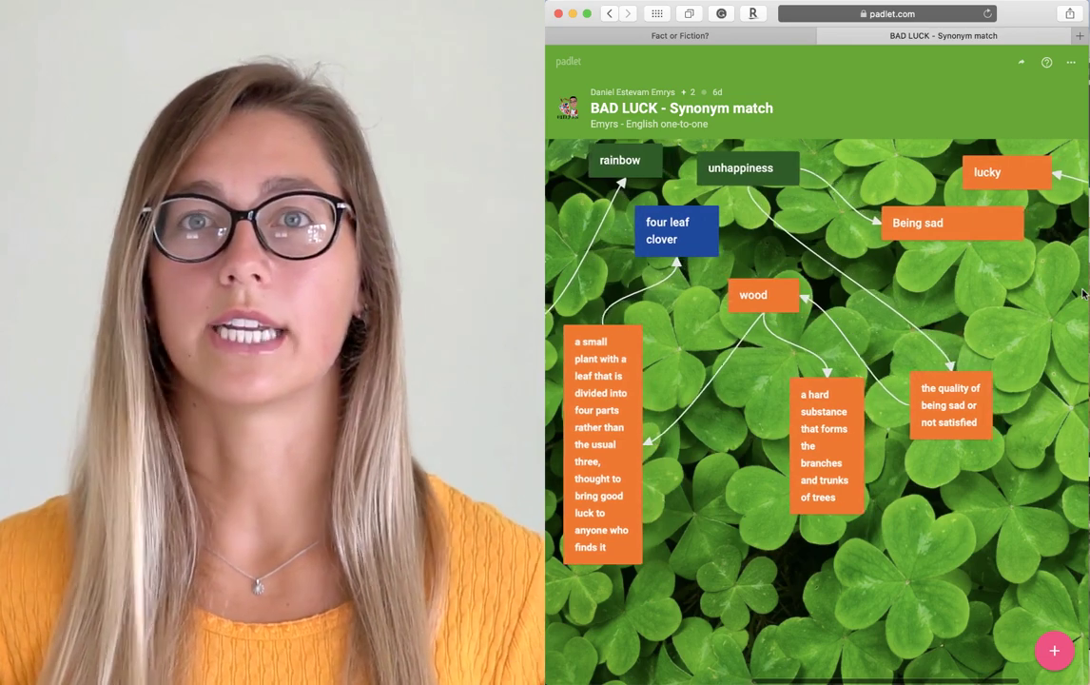
{"action": "scroll", "coordinate": [1082, 295], "scroll_direction": "right", "scroll_amount": 3}
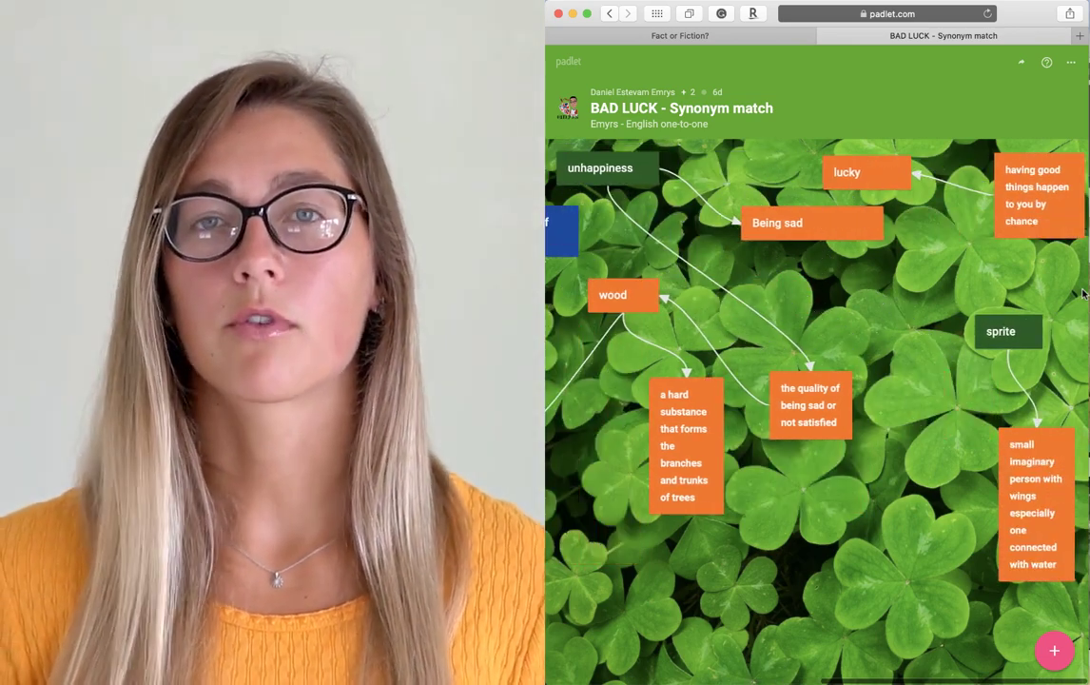
{"action": "mouse_move", "coordinate": [972, 5]}
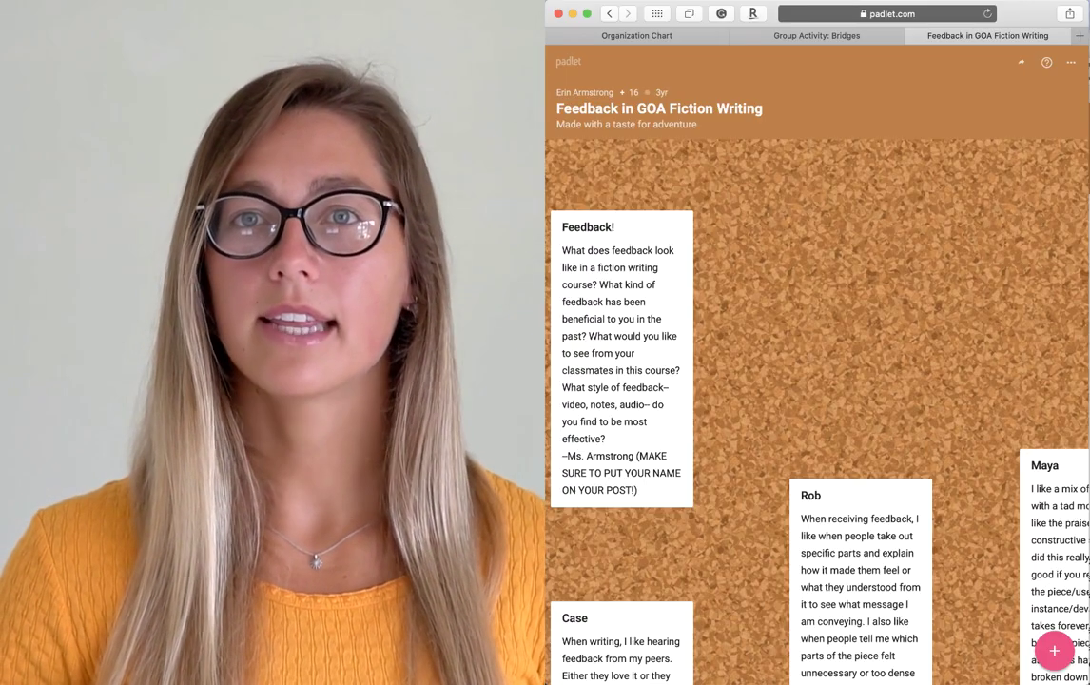
- Scroll down through the Feedback in GOA Fiction Writing board's student responses
{"action": "scroll", "coordinate": [1055, 281], "scroll_direction": "down", "scroll_amount": 5}
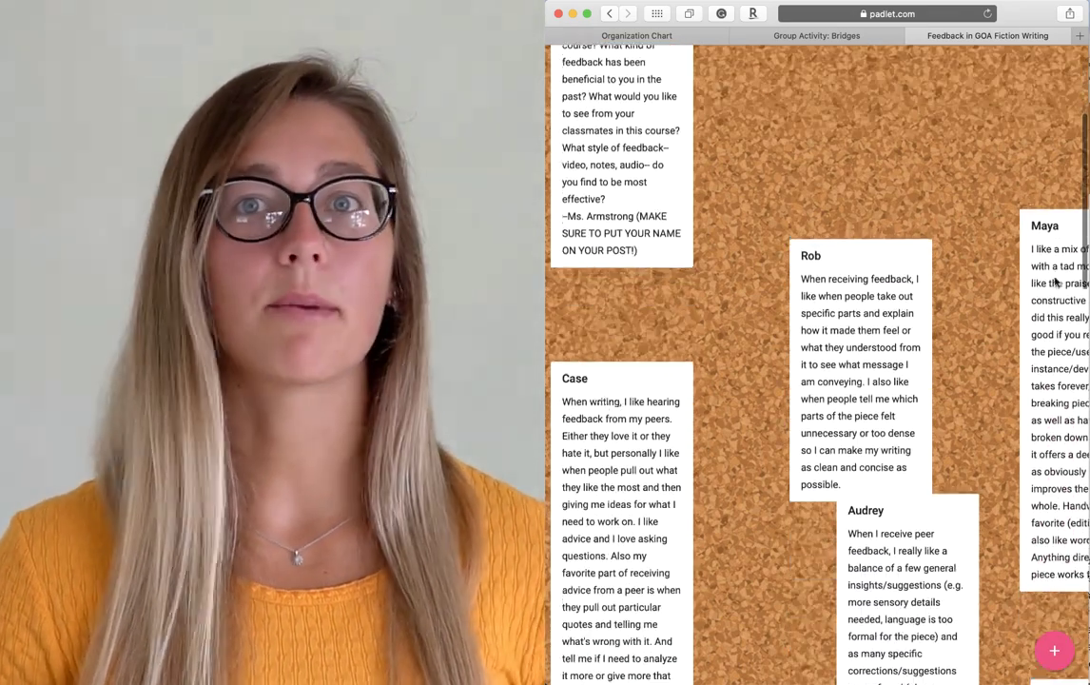
{"action": "scroll", "coordinate": [1055, 282], "scroll_direction": "down", "scroll_amount": 3}
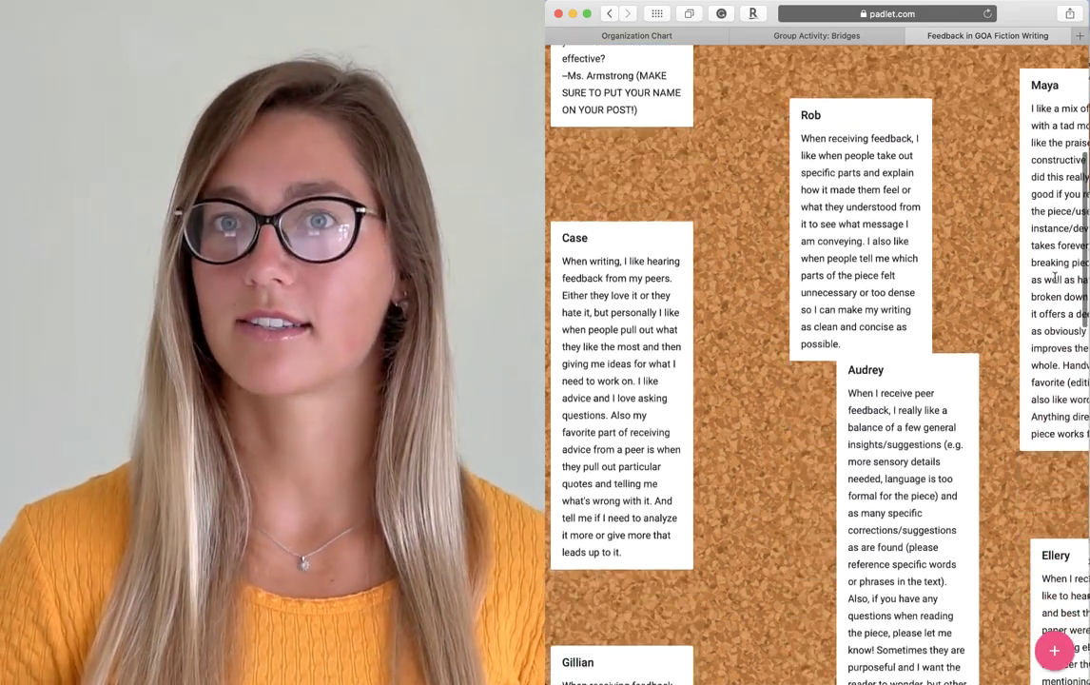
{"action": "scroll", "coordinate": [1055, 275], "scroll_direction": "down", "scroll_amount": 2}
- Browse the Organization Chart example board, scrolling right and down
{"action": "key", "text": "ctrl+Tab"}
{"action": "scroll", "coordinate": [949, 257], "scroll_direction": "right", "scroll_amount": 5}
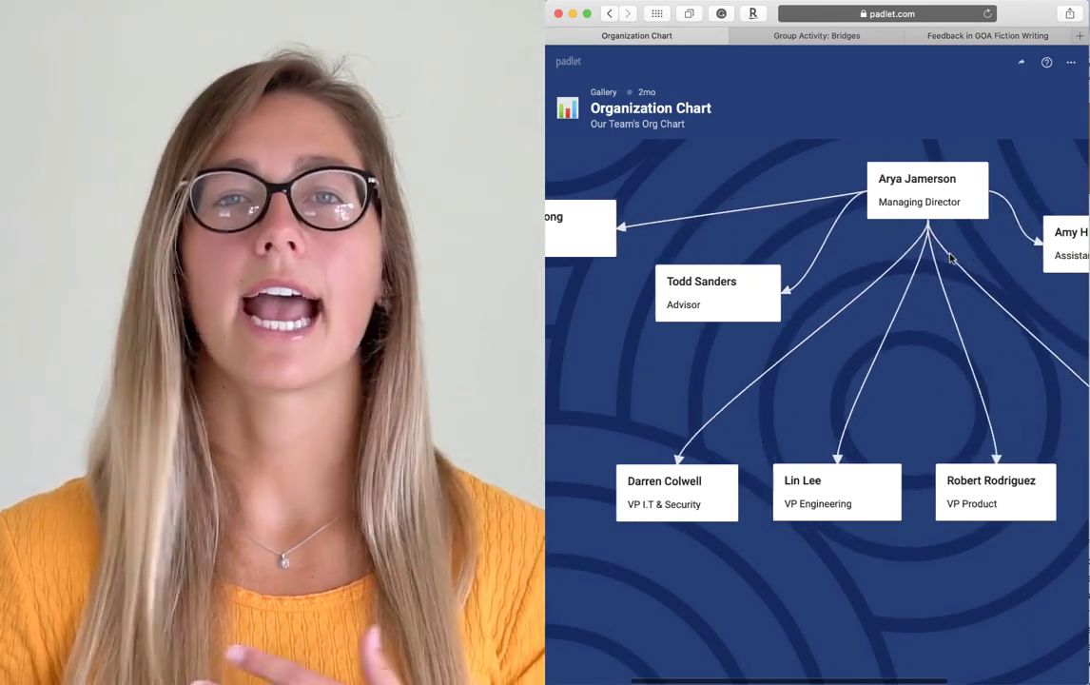
{"action": "scroll", "coordinate": [949, 257], "scroll_direction": "right", "scroll_amount": 4}
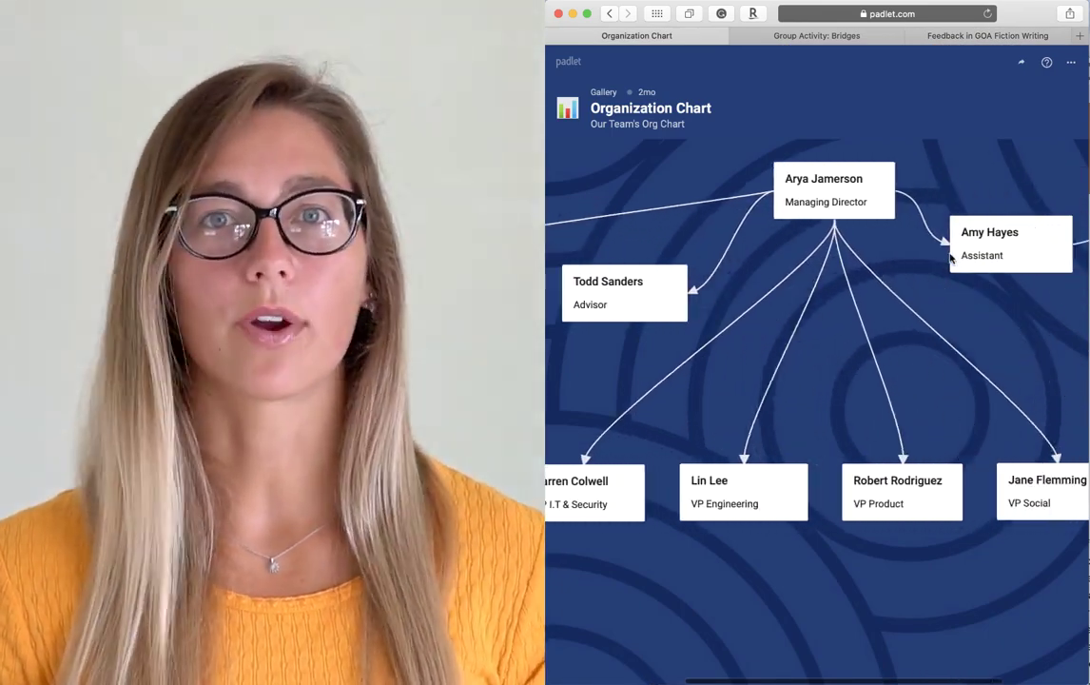
{"action": "mouse_move", "coordinate": [989, 3]}
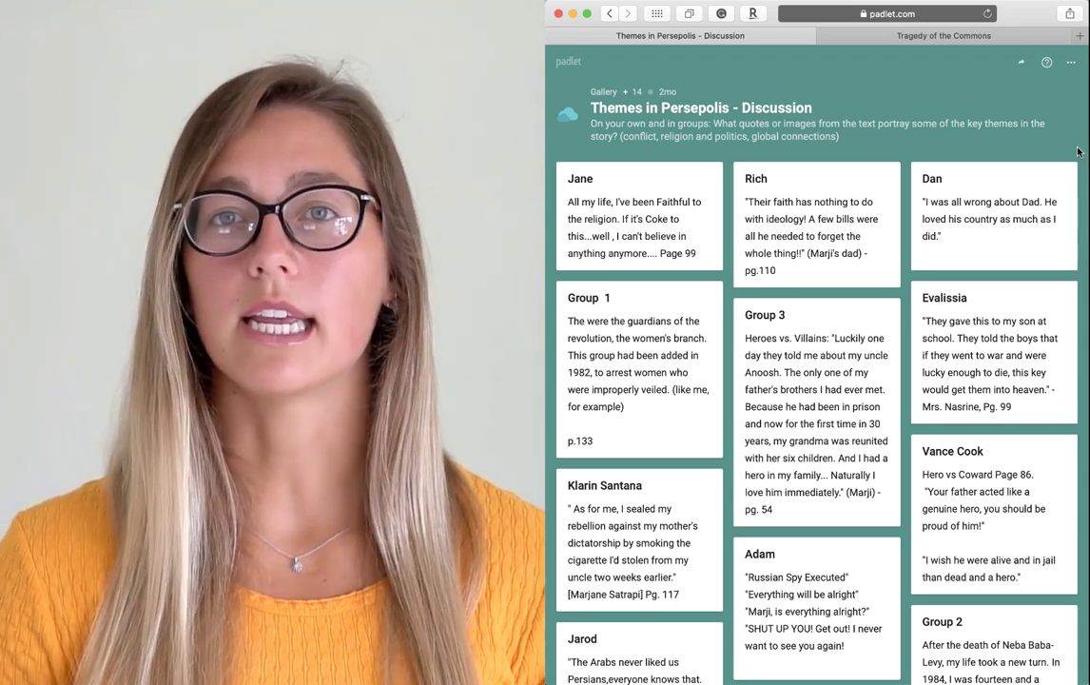
{"action": "scroll", "coordinate": [1077, 152], "scroll_direction": "down", "scroll_amount": 2}
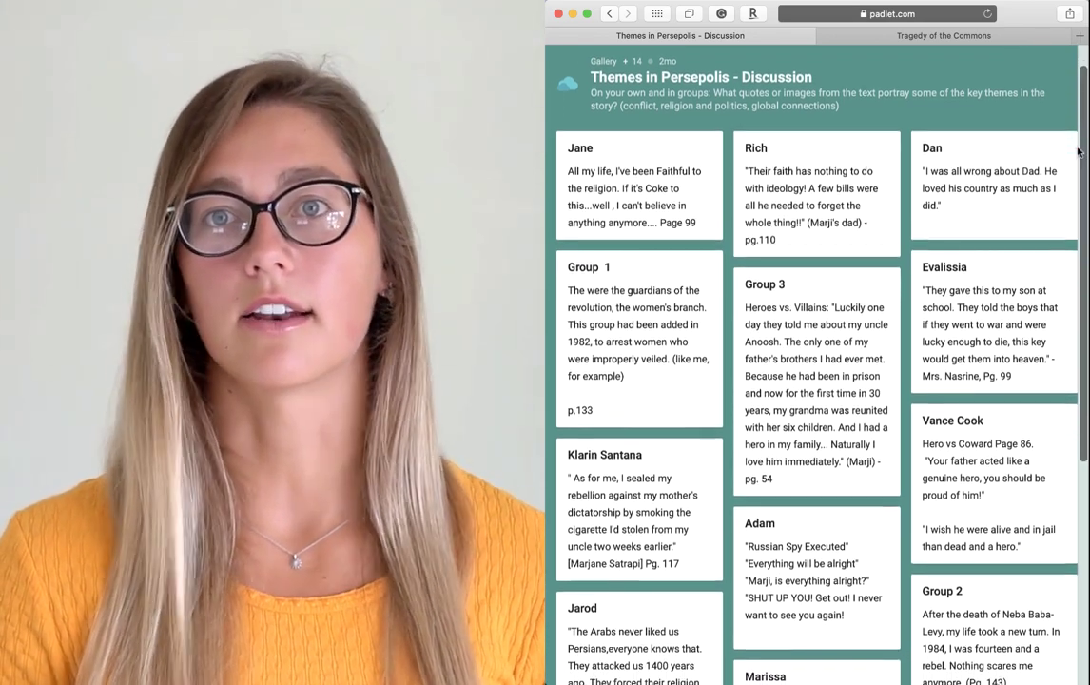
{"action": "scroll", "coordinate": [1077, 152], "scroll_direction": "up", "scroll_amount": 3}
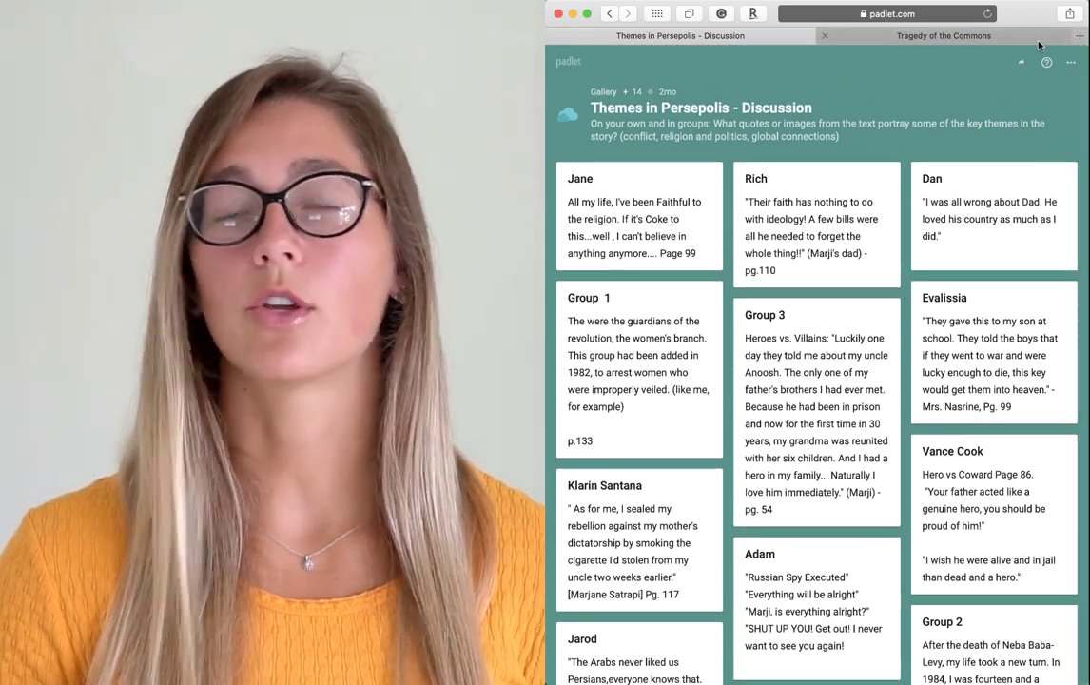
- Open the Tragedy of the Commons board and scroll right to the Discussion Take aways column
{"action": "left_click", "coordinate": [930, 37]}
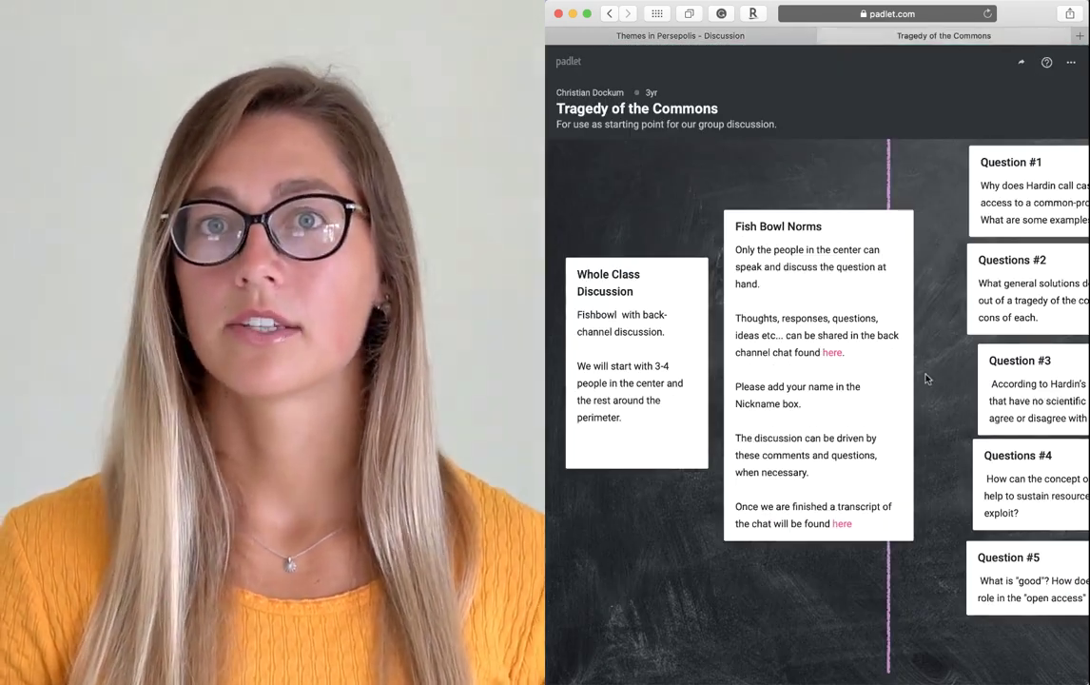
{"action": "scroll", "coordinate": [925, 379], "scroll_direction": "right", "scroll_amount": 3}
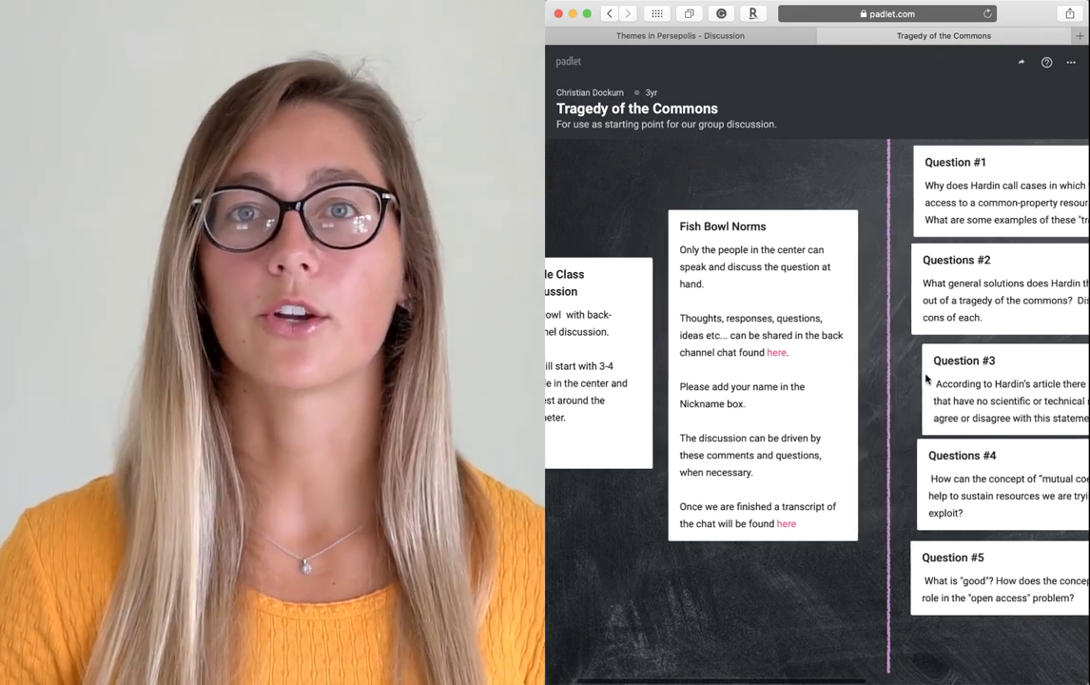
{"action": "scroll", "coordinate": [925, 379], "scroll_direction": "right", "scroll_amount": 3}
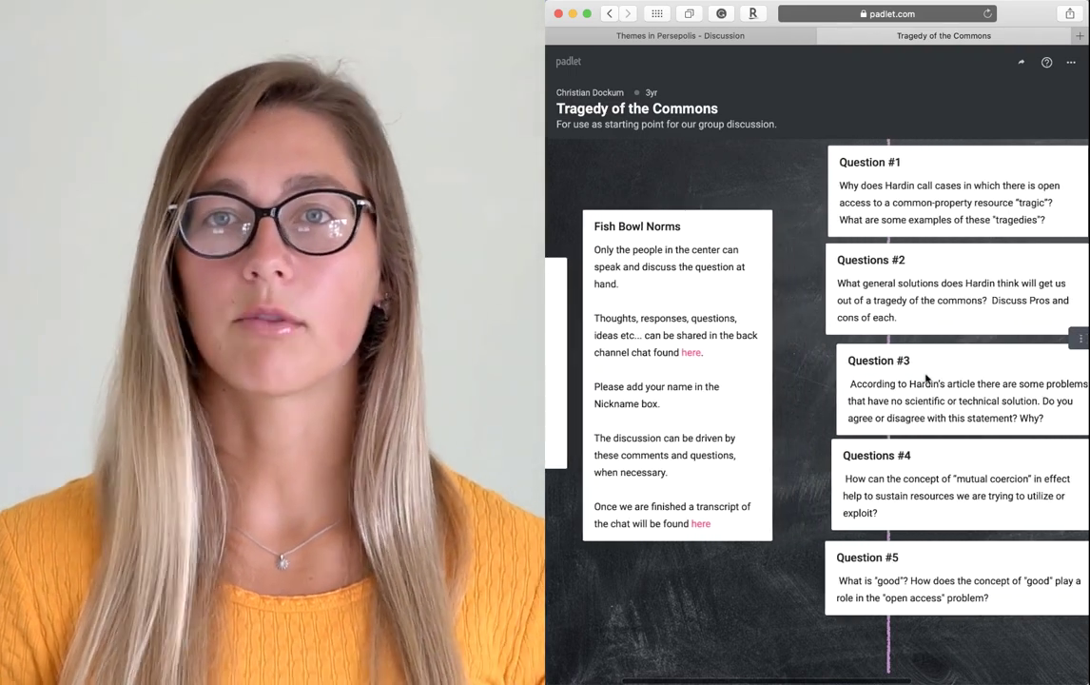
{"action": "scroll", "coordinate": [925, 378], "scroll_direction": "right", "scroll_amount": 2}
{"action": "scroll", "coordinate": [926, 379], "scroll_direction": "right", "scroll_amount": 5}
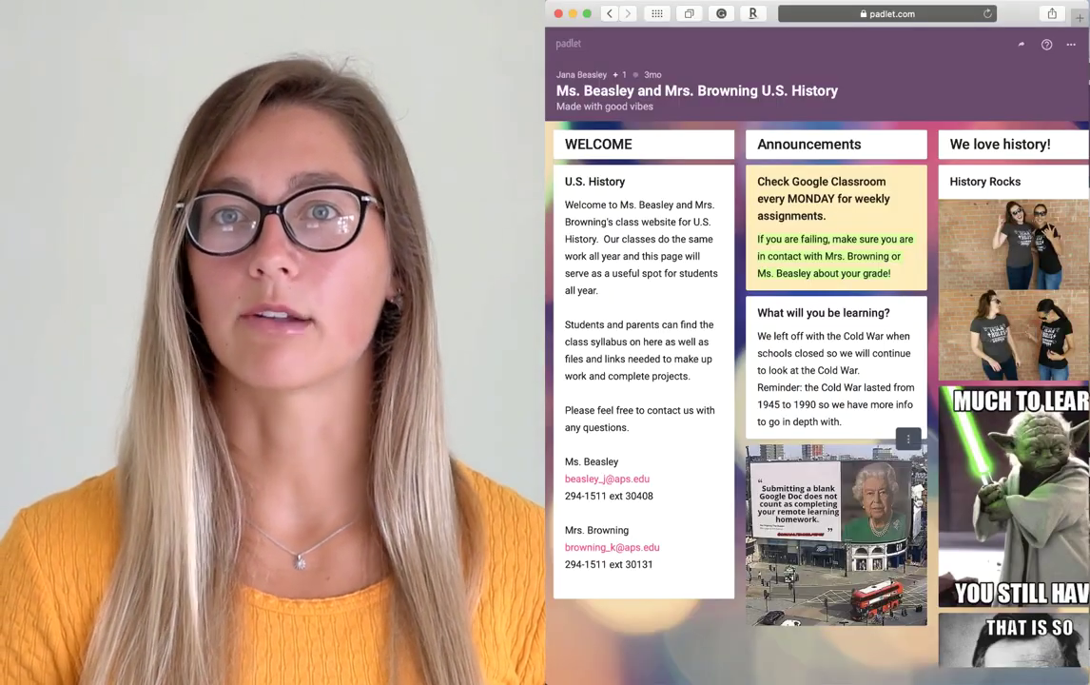
- Scroll right across the U.S. History board past We love history! to the Syllabus column
{"action": "scroll", "coordinate": [822, 447], "scroll_direction": "right", "scroll_amount": 5}
{"action": "scroll", "coordinate": [918, 501], "scroll_direction": "right", "scroll_amount": 3}
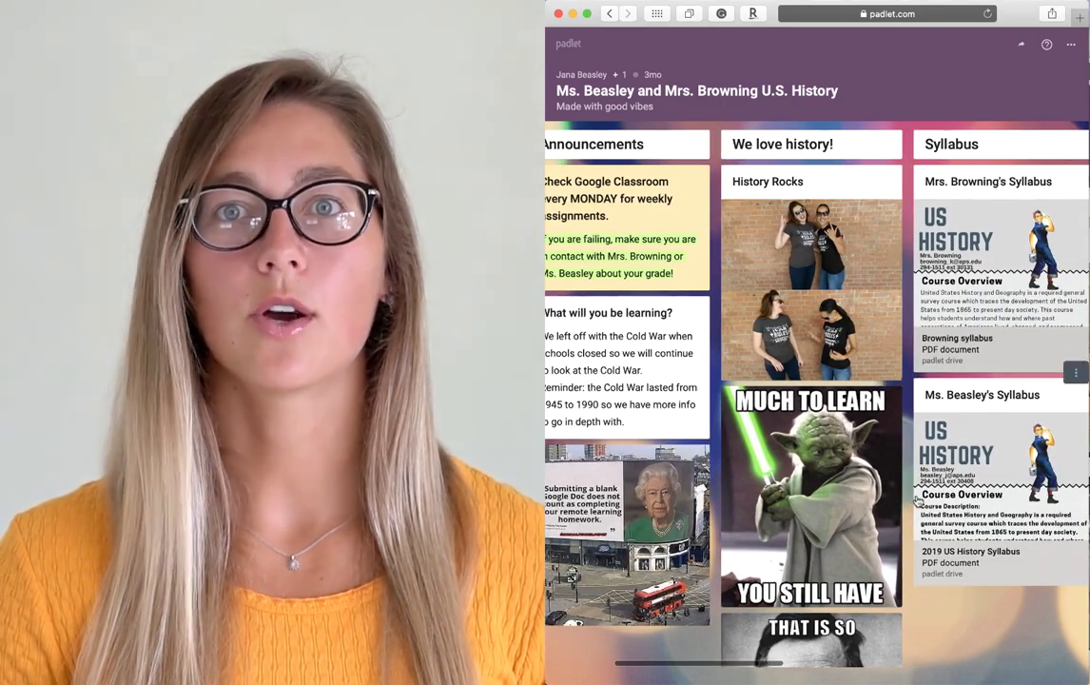
{"action": "scroll", "coordinate": [918, 504], "scroll_direction": "right", "scroll_amount": 3}
{"action": "scroll", "coordinate": [918, 501], "scroll_direction": "right", "scroll_amount": 4}
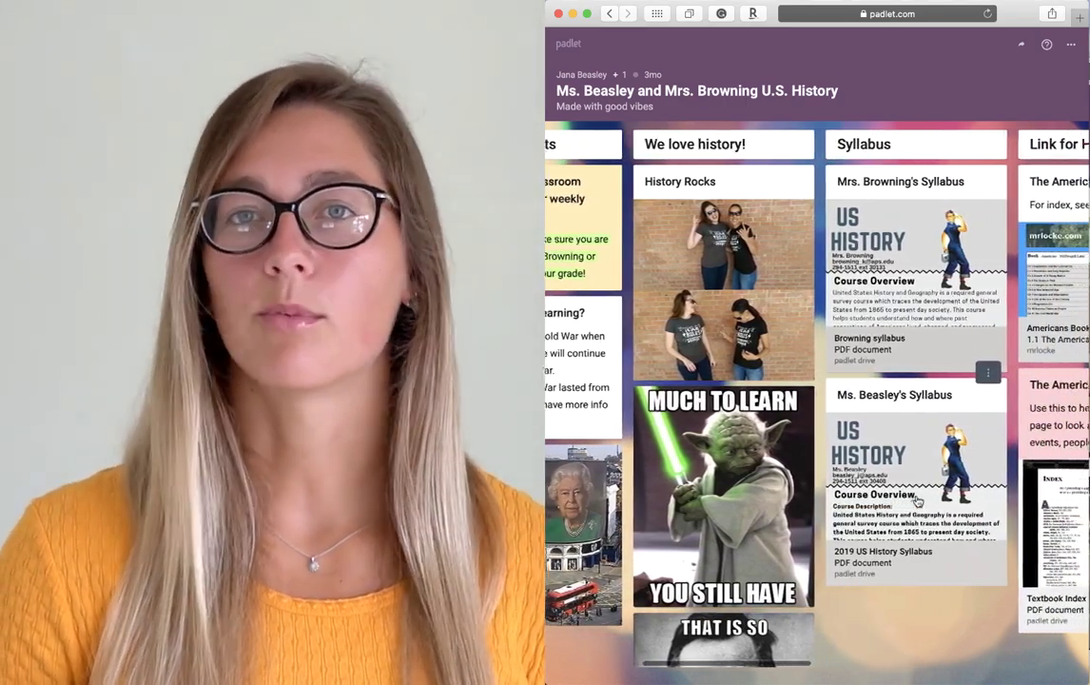
{"action": "scroll", "coordinate": [918, 501], "scroll_direction": "right", "scroll_amount": 2}
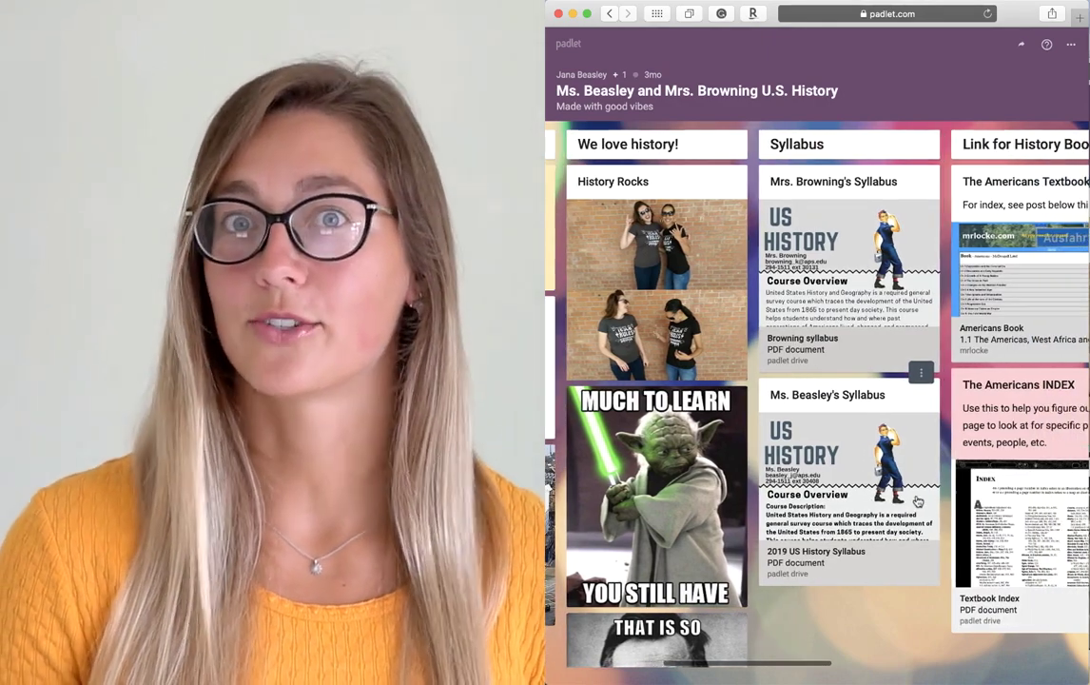